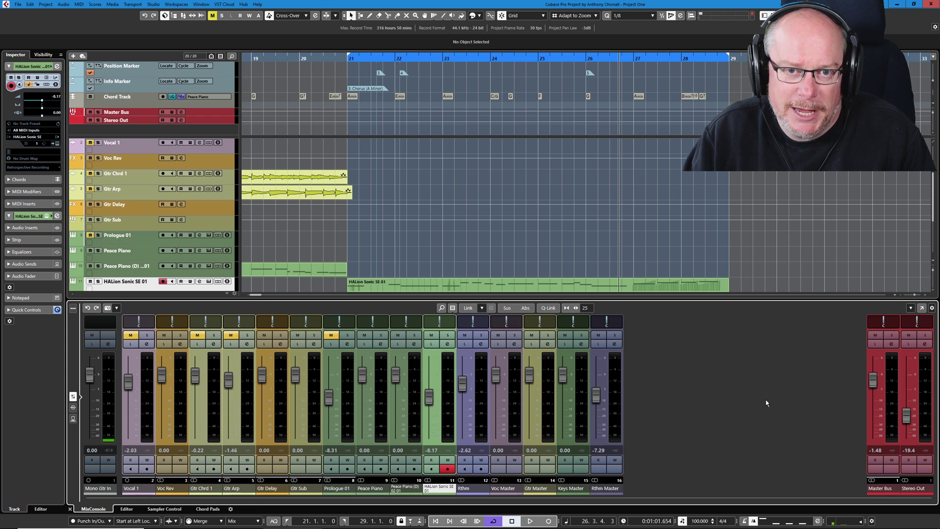
Select the HALion Sonic SE 01 part and open it in the lower-zone Key Editor.
{"action": "scroll", "coordinate": [643, 257], "scroll_direction": "down", "scroll_amount": 2}
{"action": "left_click", "coordinate": [643, 256]}
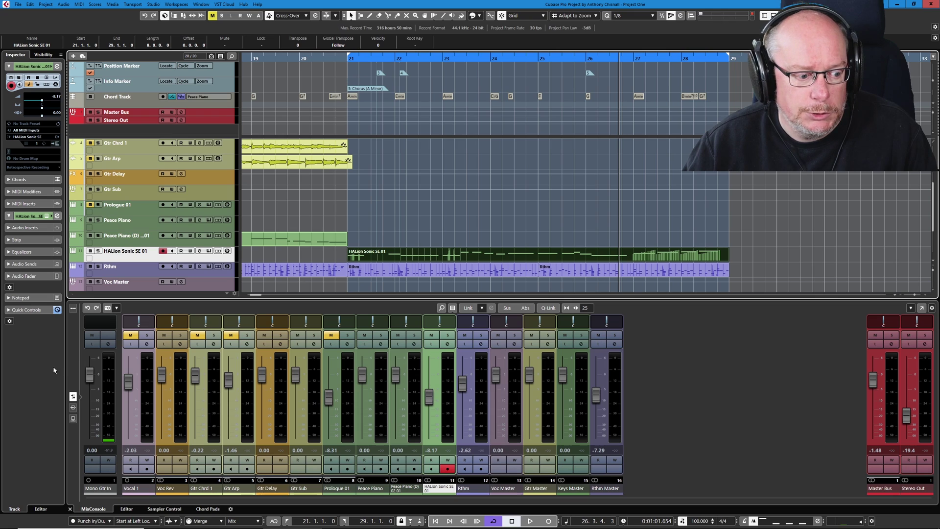
{"action": "left_click", "coordinate": [128, 509]}
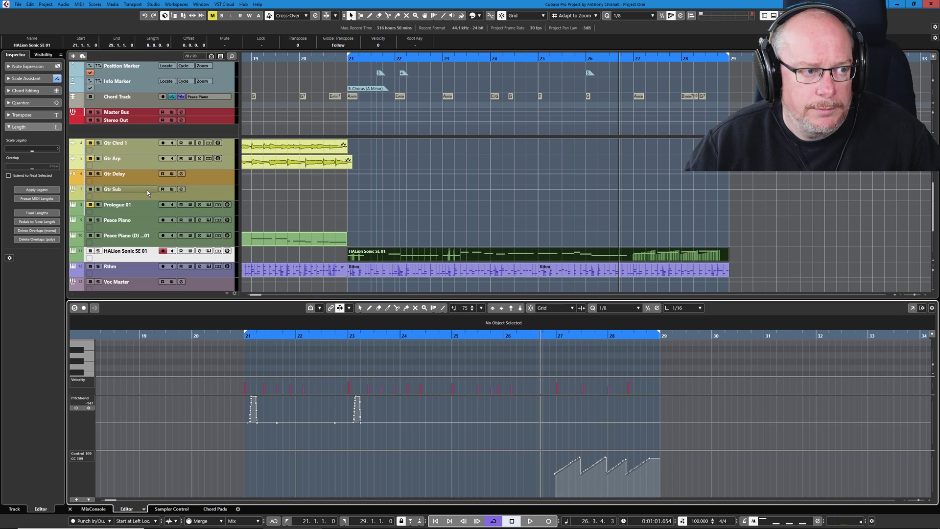
Extract the part's CC 109 data as track automation with MIDI > Functions > Extract MIDI Automation.
{"action": "left_click", "coordinate": [79, 4]}
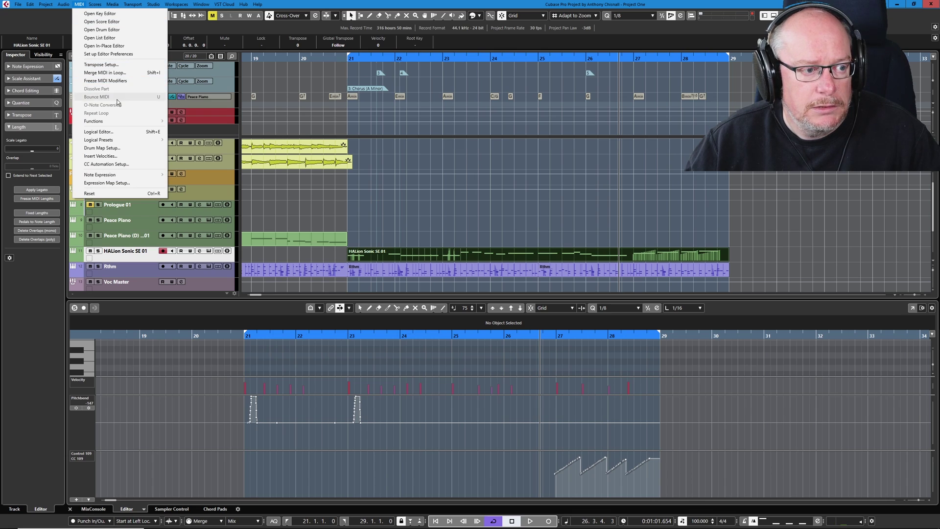
{"action": "mouse_move", "coordinate": [108, 122]}
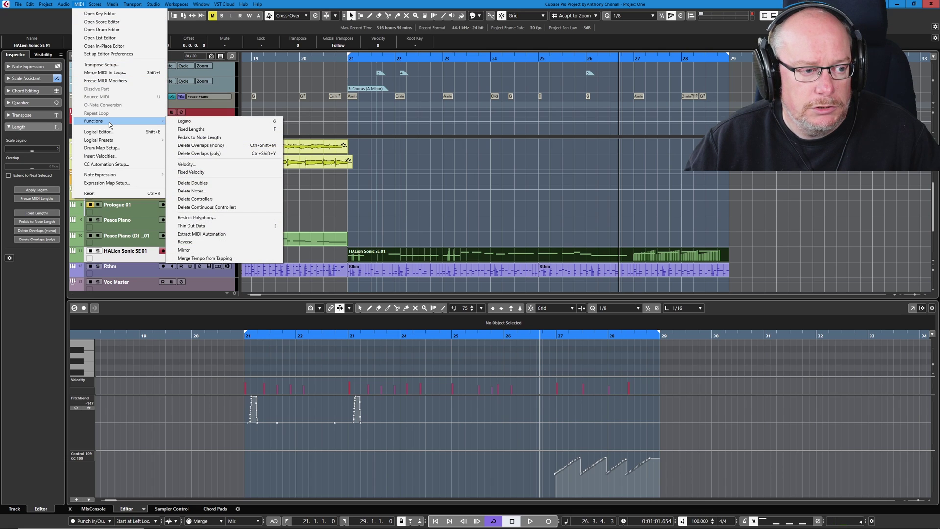
{"action": "left_click", "coordinate": [199, 234]}
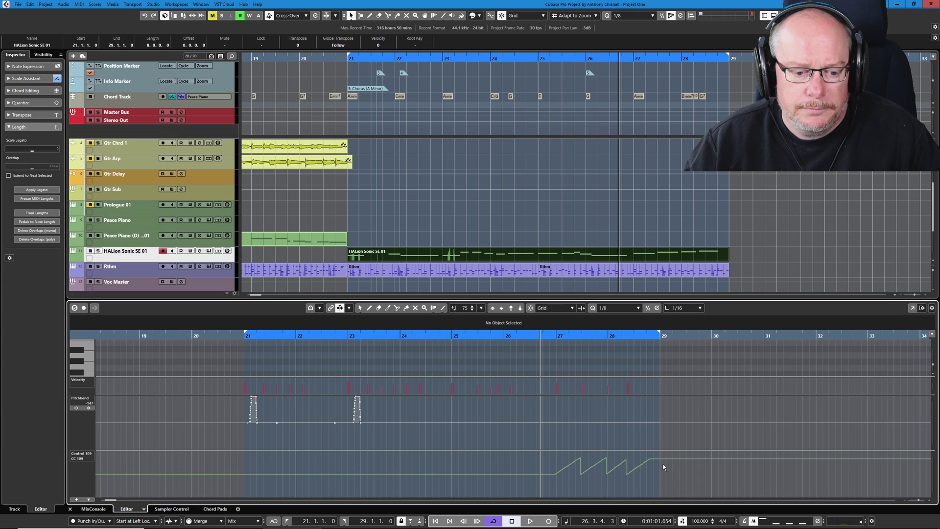
{"action": "key", "text": "1"}
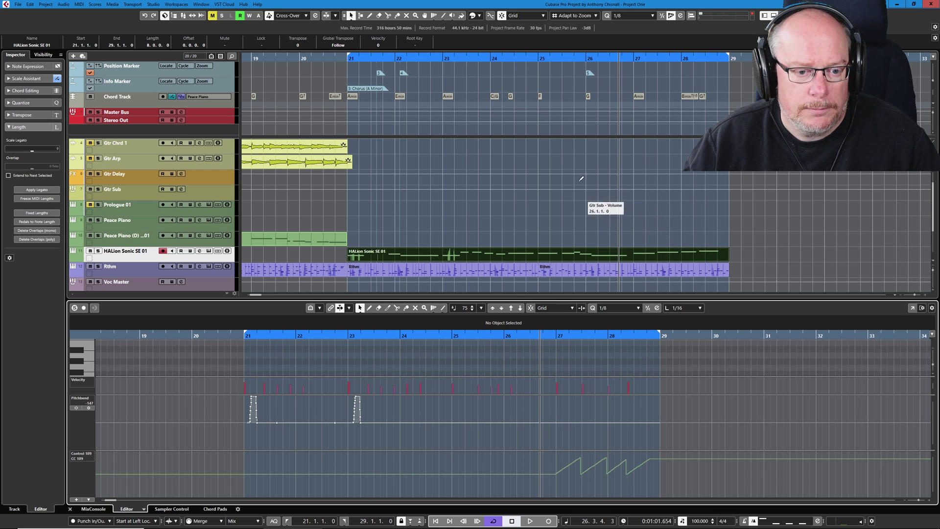
Show the HALion track's used automation and remove the CC 80 lane, keeping CC 109.
{"action": "right_click", "coordinate": [134, 257]}
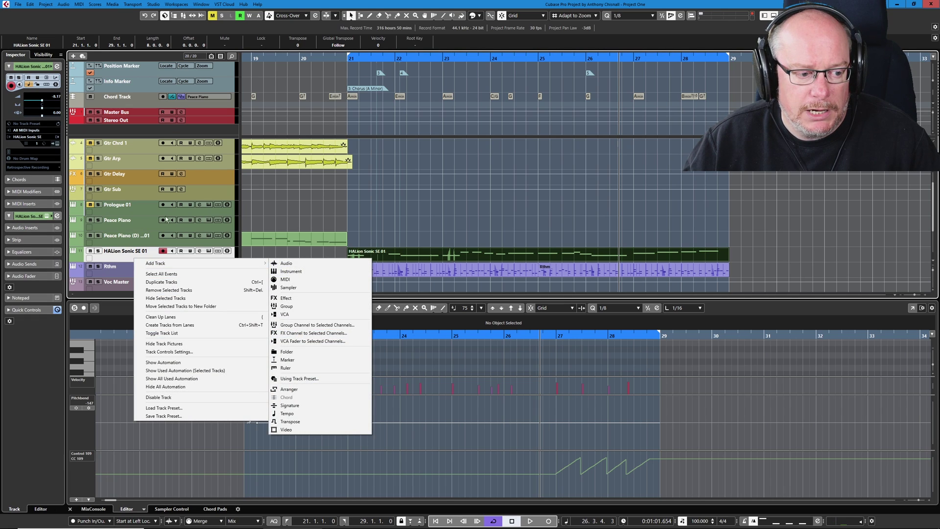
{"action": "left_click", "coordinate": [186, 371]}
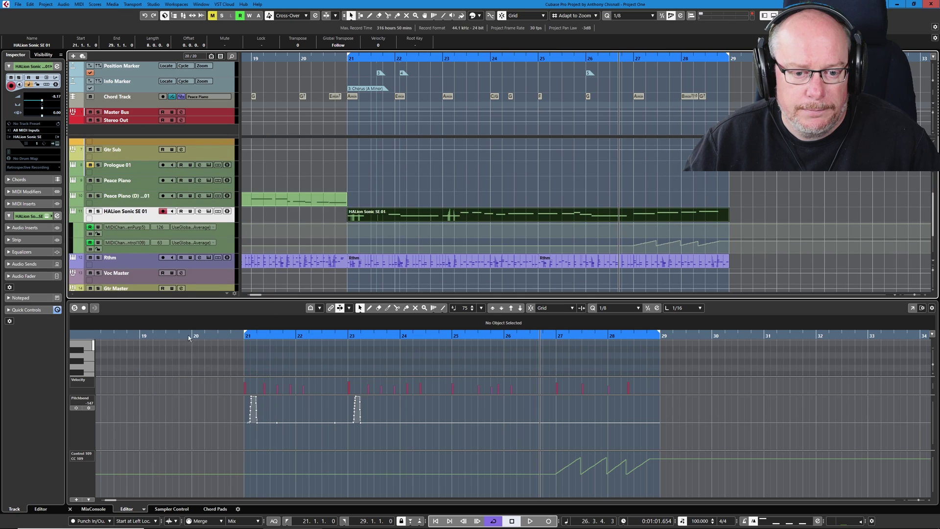
{"action": "right_click", "coordinate": [128, 233]}
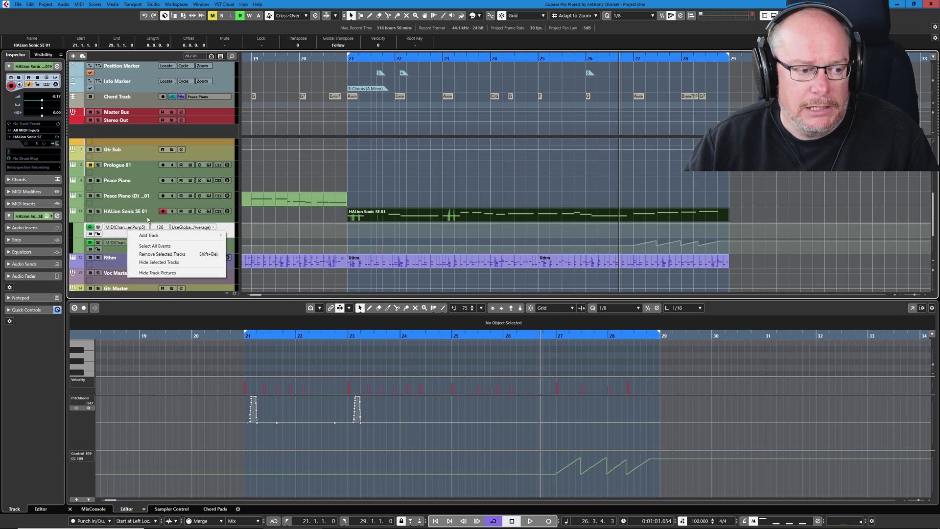
{"action": "left_click", "coordinate": [159, 254]}
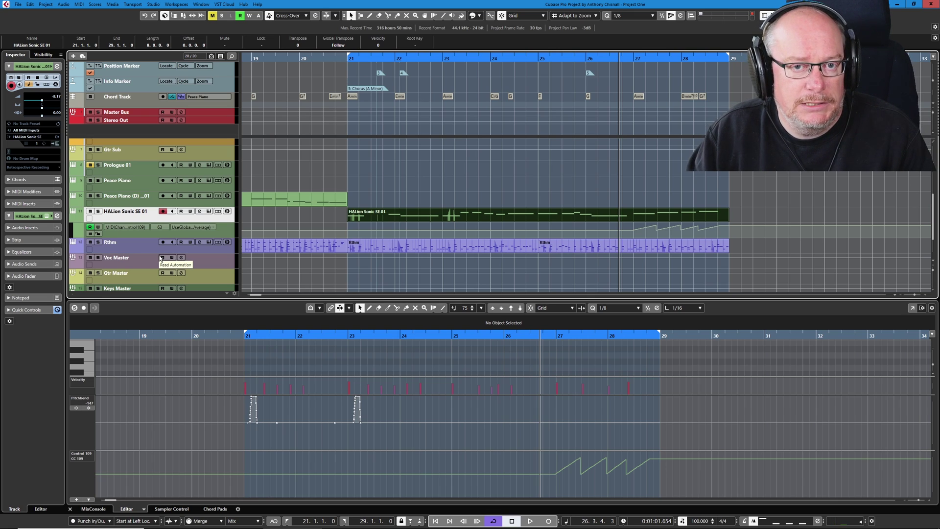
Make the CC 109 automation lane taller and zoom in on bar 27.
{"action": "left_click", "coordinate": [146, 236]}
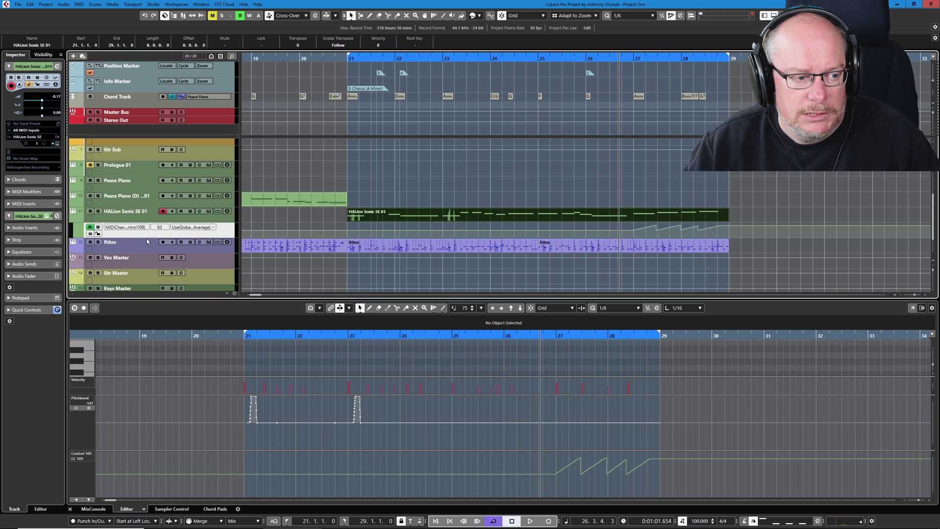
{"action": "left_click_drag", "start_coordinate": [142, 235], "coordinate": [141, 264]}
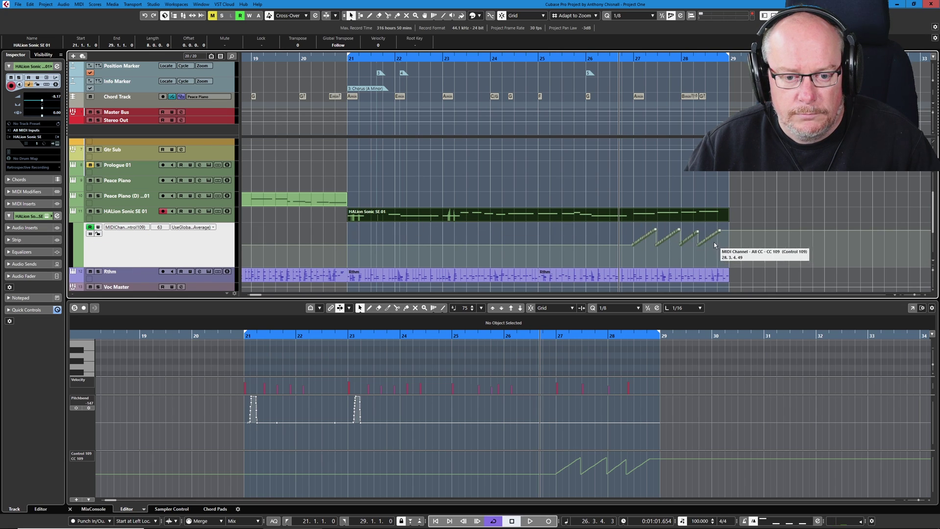
{"action": "scroll", "coordinate": [713, 245], "scroll_direction": "up", "scroll_amount": 3, "text": "ctrl"}
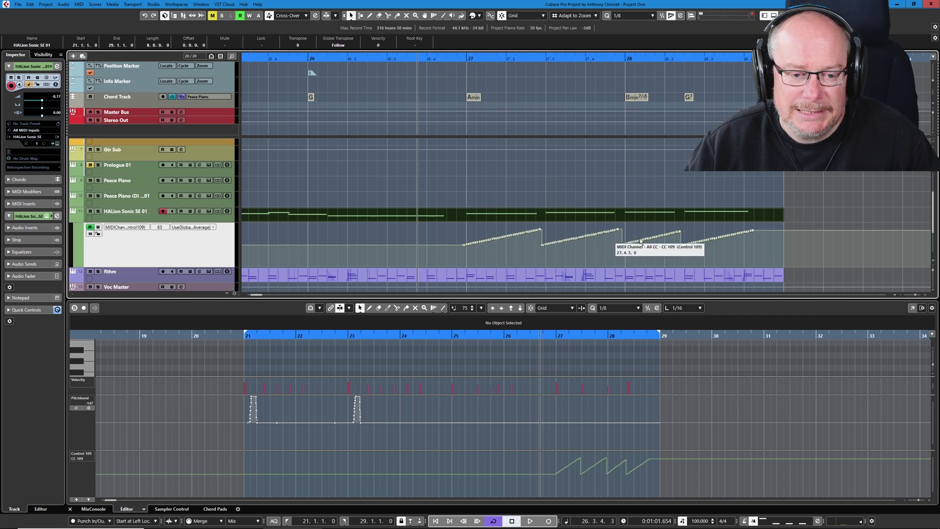
{"action": "scroll", "coordinate": [560, 239], "scroll_direction": "up", "scroll_amount": 5, "text": "ctrl"}
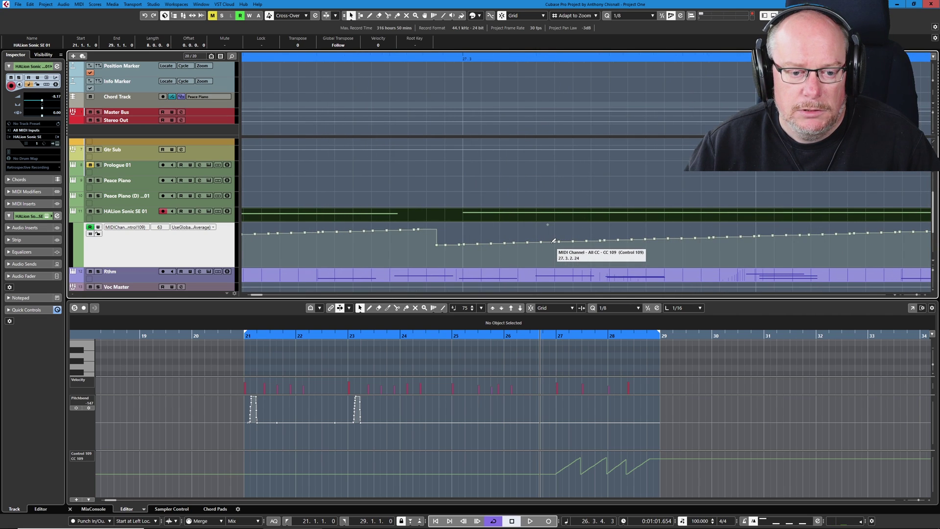
{"action": "scroll", "coordinate": [516, 242], "scroll_direction": "up", "scroll_amount": 2, "text": "ctrl"}
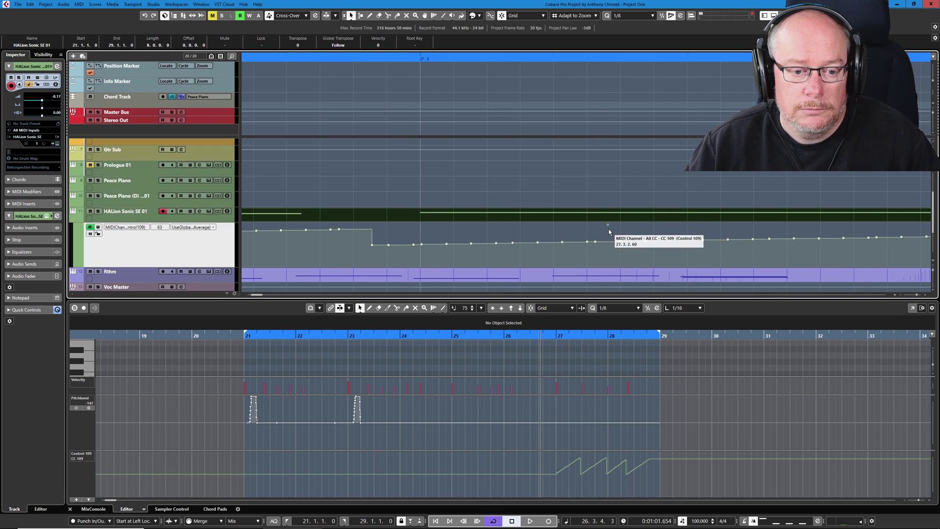
{"action": "scroll", "coordinate": [609, 232], "scroll_direction": "down", "scroll_amount": 3, "text": "ctrl"}
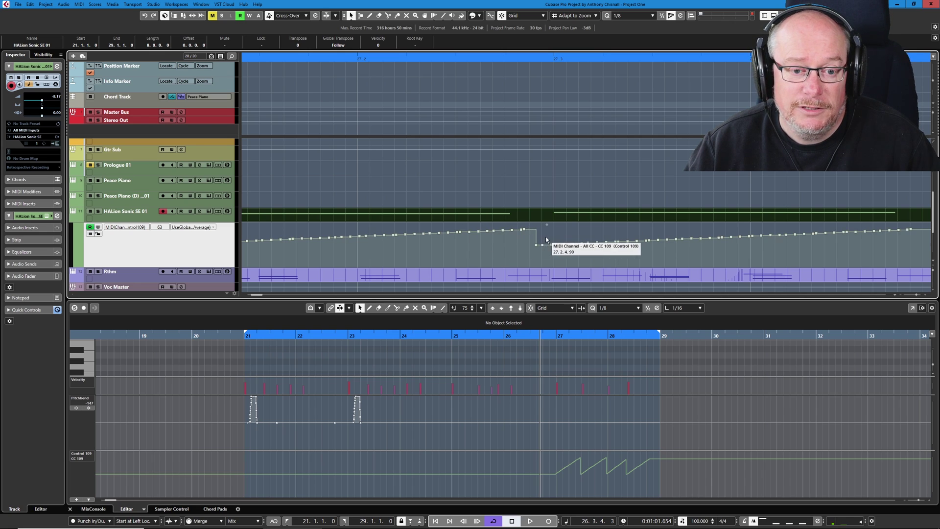
{"action": "scroll", "coordinate": [524, 244], "scroll_direction": "up", "scroll_amount": 3, "text": "ctrl"}
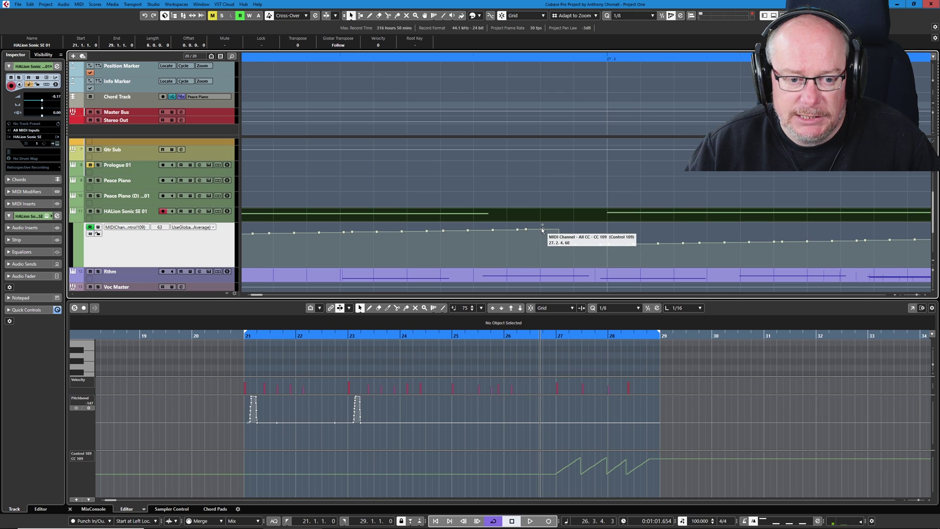
Curve the drop after 27.2.4 and range-select the CC 109 points near bar 27.
{"action": "left_click_drag", "start_coordinate": [543, 233], "coordinate": [545, 238]}
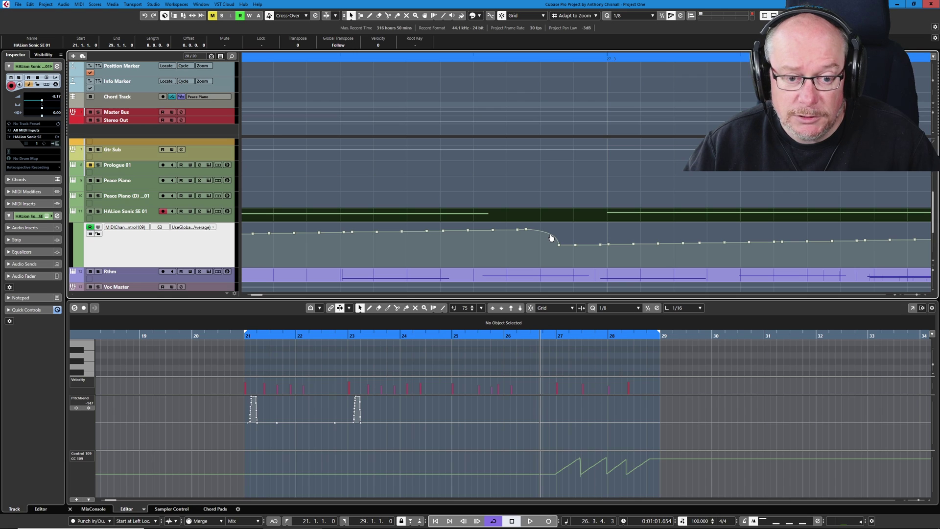
{"action": "mouse_move", "coordinate": [549, 239]}
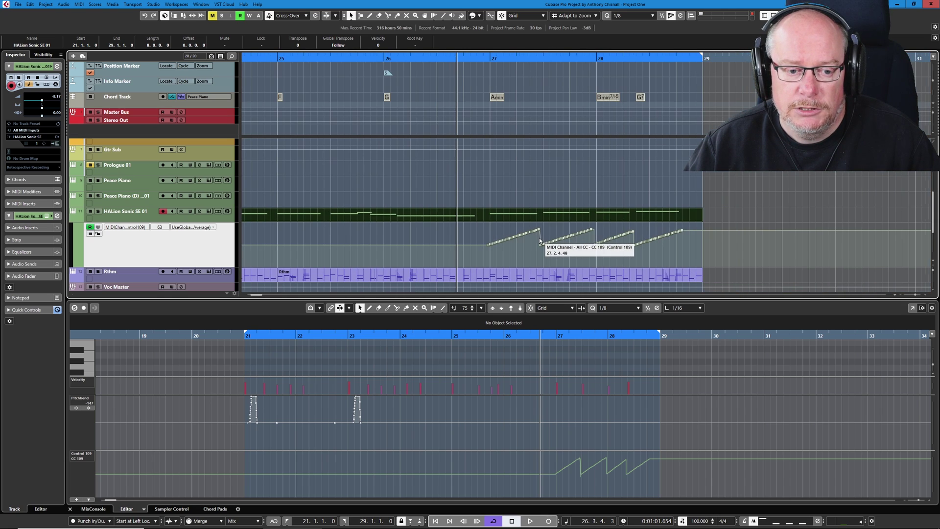
{"action": "scroll", "coordinate": [509, 242], "scroll_direction": "up", "scroll_amount": 4}
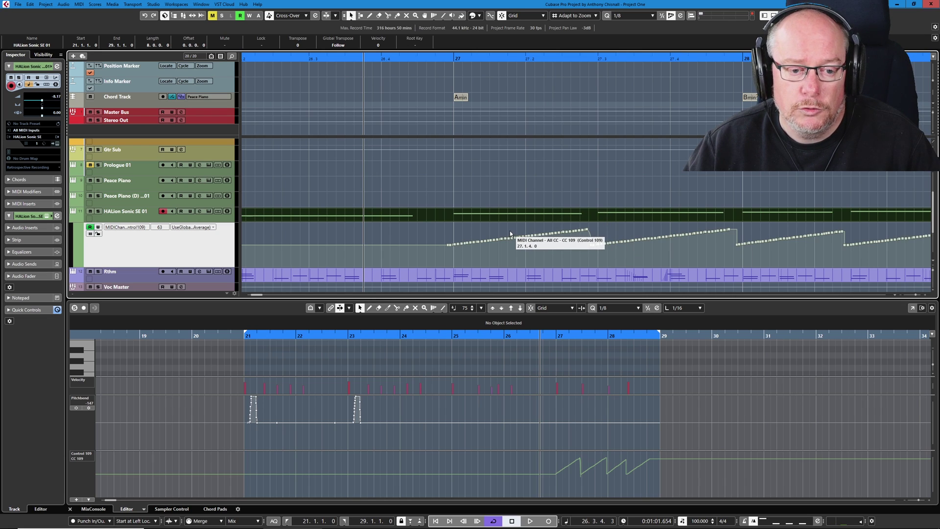
{"action": "left_click_drag", "start_coordinate": [539, 247], "coordinate": [505, 237]}
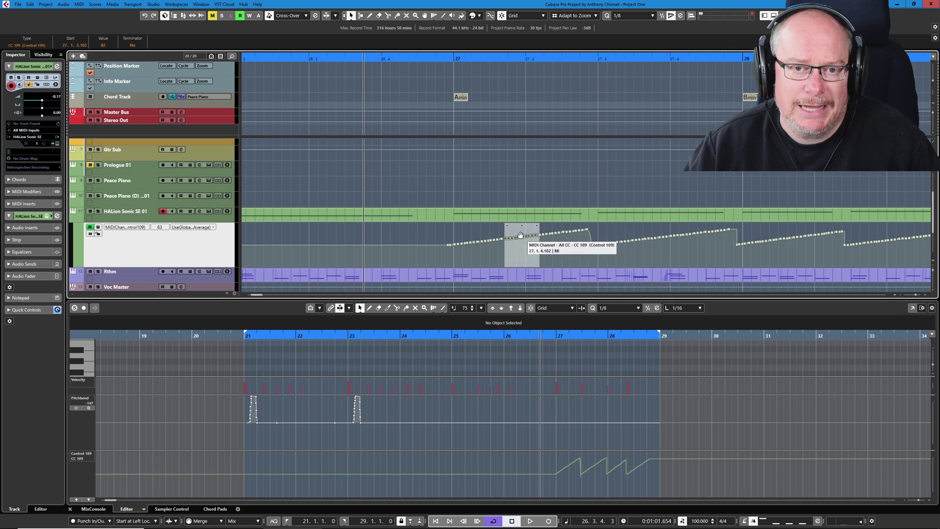
Delete the HALion Sonic SE 01 part and show Peace Piano (D)'s used automation lanes.
{"action": "left_click", "coordinate": [521, 201]}
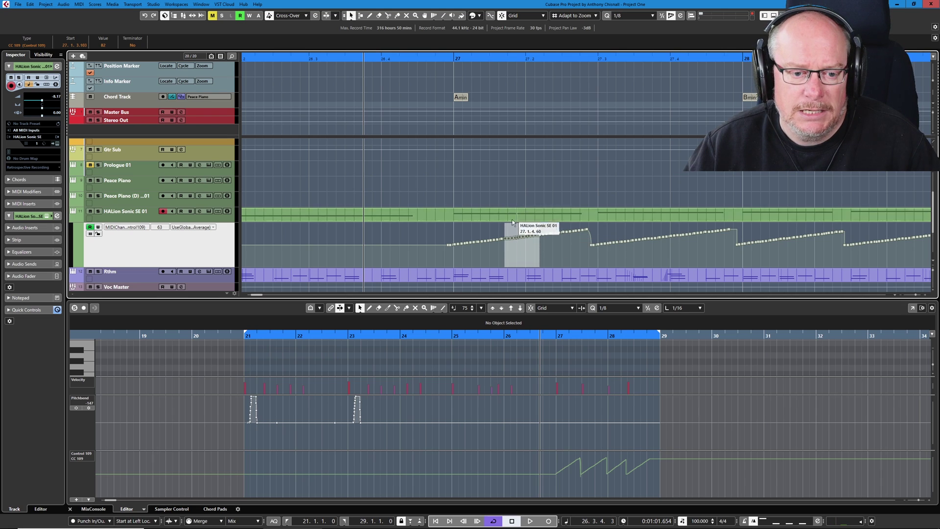
{"action": "key", "text": "g"}
{"action": "key", "text": "g"}
{"action": "key", "text": "g"}
{"action": "left_click", "coordinate": [477, 216]}
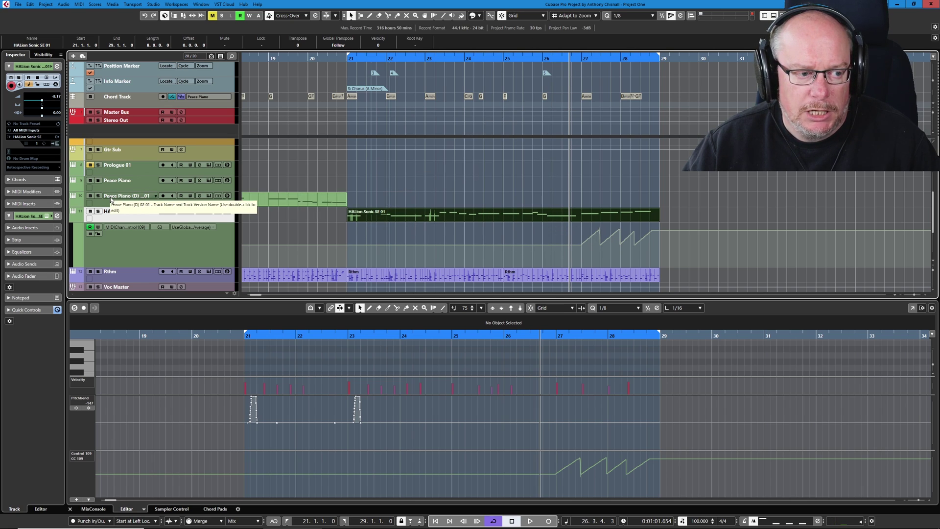
{"action": "left_click", "coordinate": [361, 216]}
{"action": "key", "text": "Delete"}
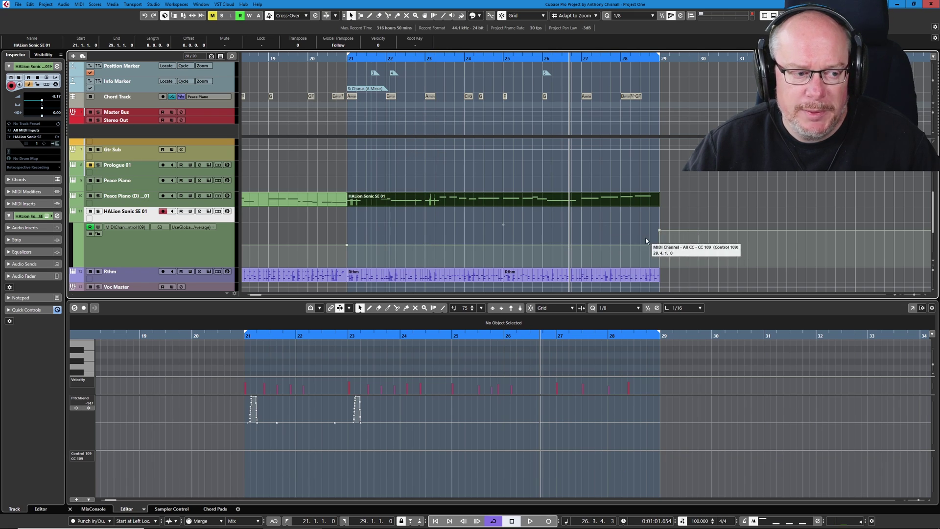
{"action": "right_click", "coordinate": [133, 203]}
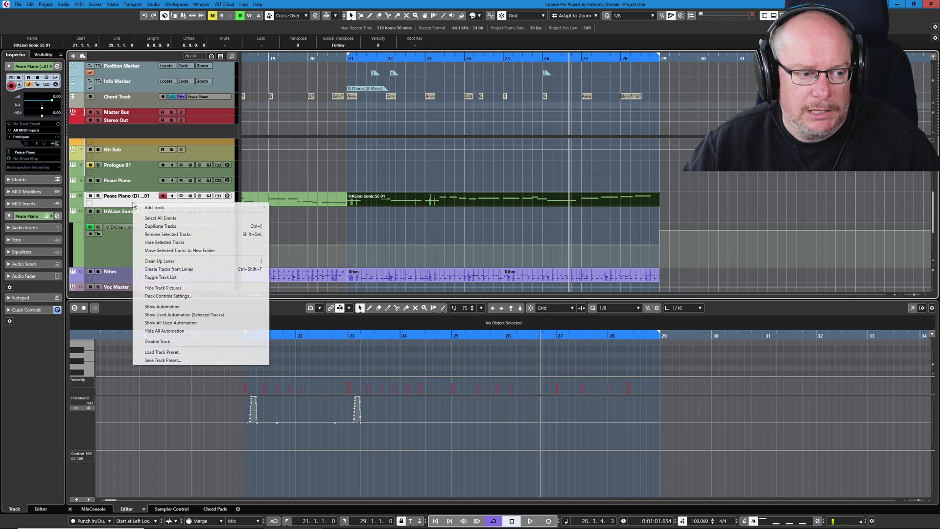
{"action": "left_click", "coordinate": [177, 315]}
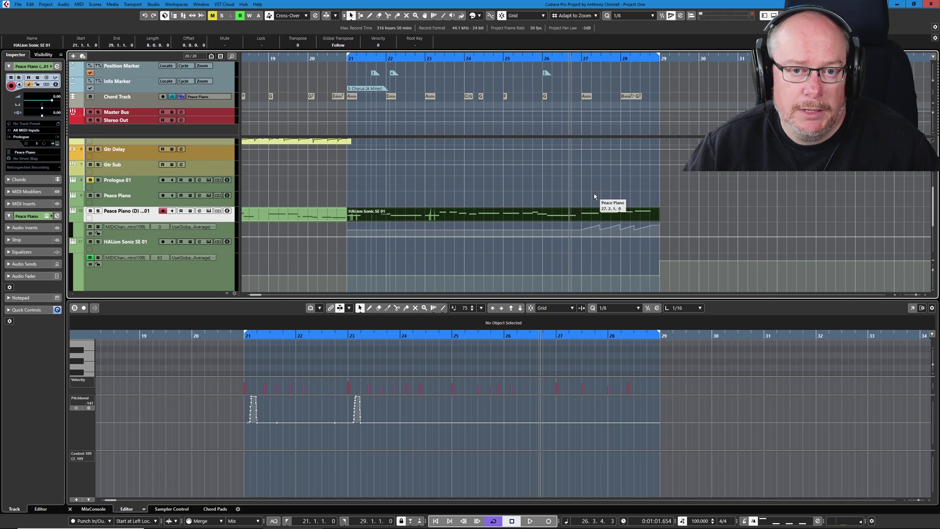
Toggle Automation Follows Events and move the HALion part onto the HALion track.
{"action": "left_click", "coordinate": [31, 4]}
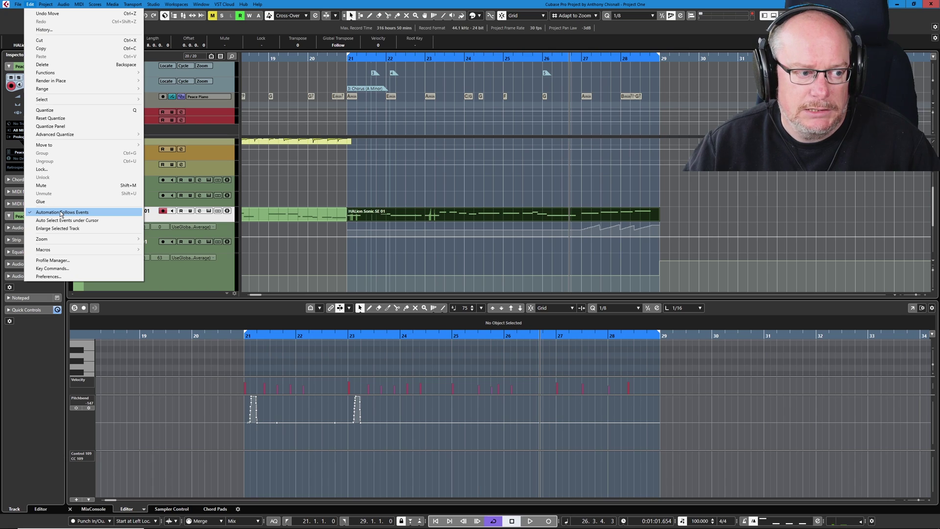
{"action": "left_click", "coordinate": [30, 212]}
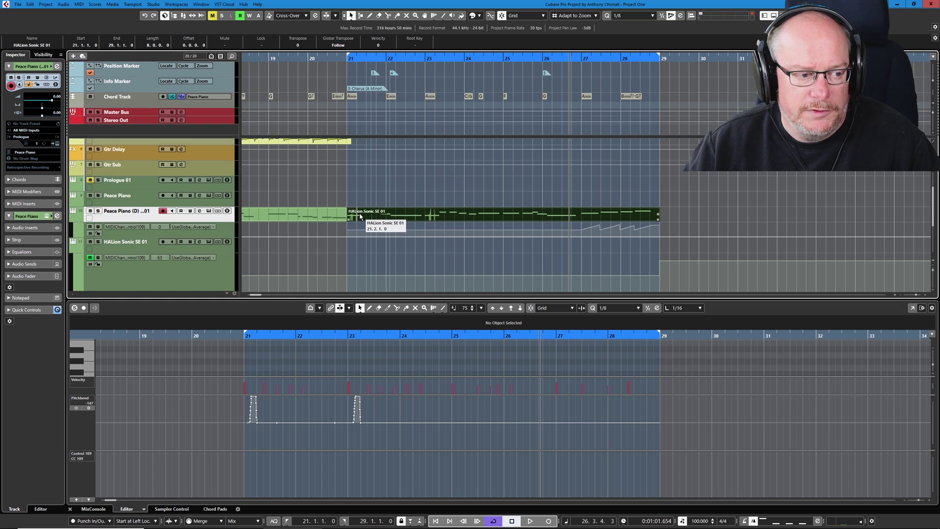
{"action": "left_click_drag", "start_coordinate": [360, 216], "coordinate": [358, 245]}
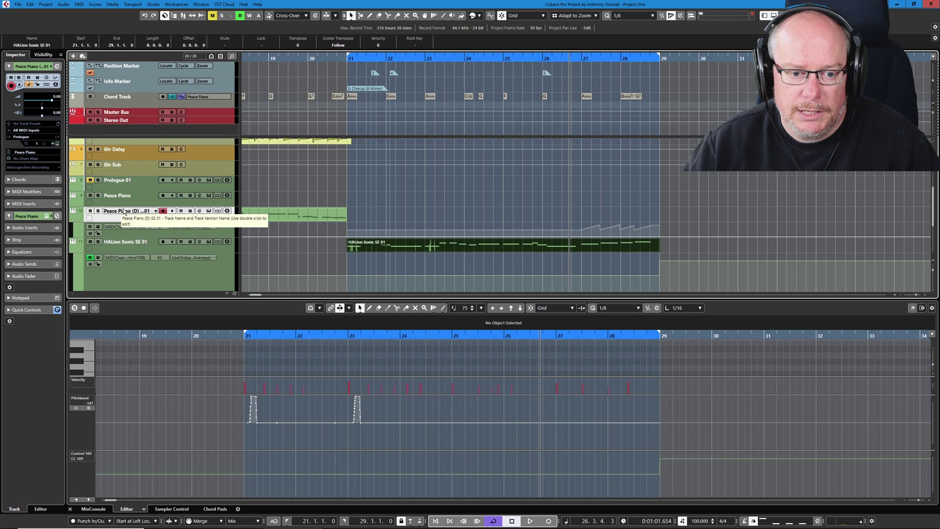
{"action": "key", "text": "ctrl+z"}
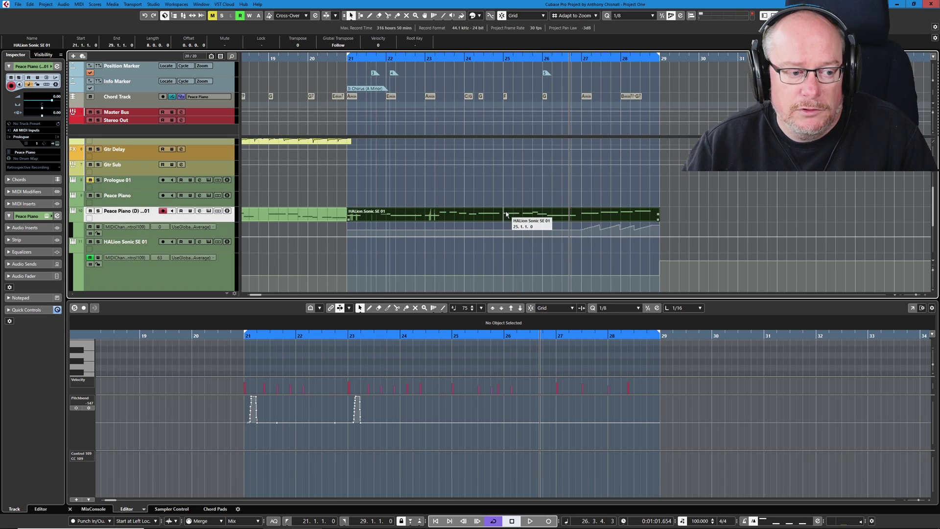
{"action": "key", "text": "ctrl+shift+z"}
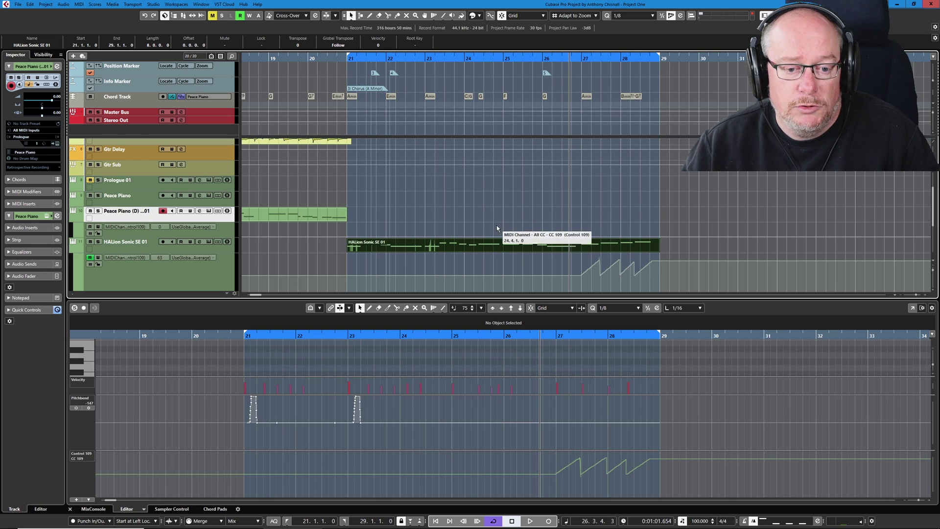
Switch Automation Follows Events back on in the Edit menu and verify it.
{"action": "left_click", "coordinate": [46, 4]}
{"action": "mouse_move", "coordinate": [29, 5]}
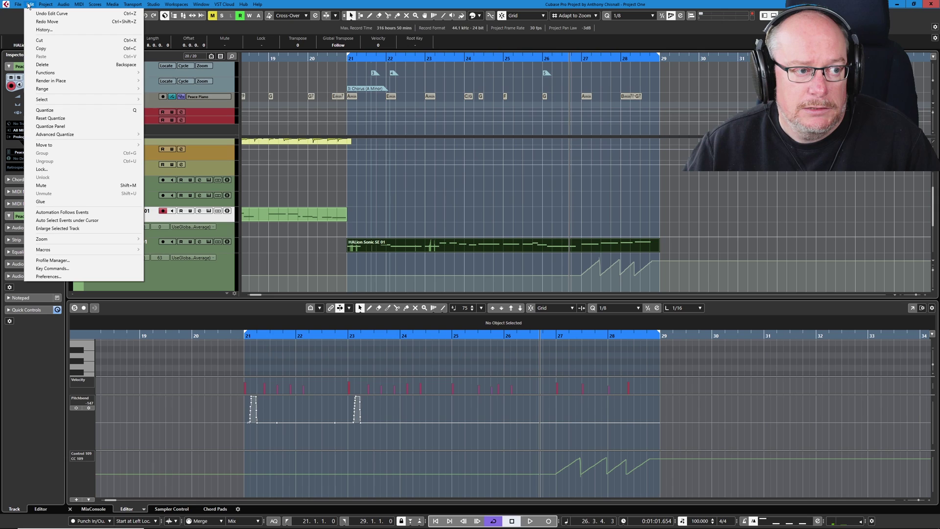
{"action": "left_click", "coordinate": [61, 214]}
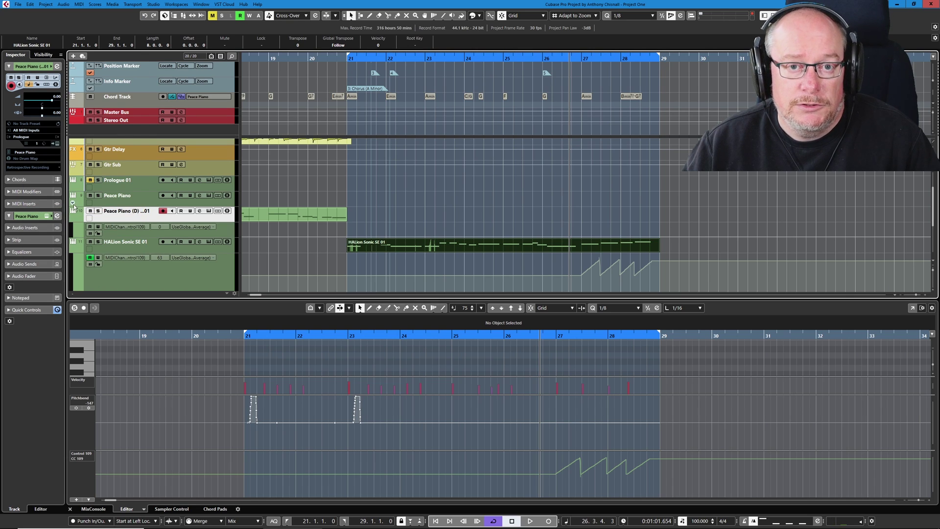
{"action": "left_click", "coordinate": [30, 4]}
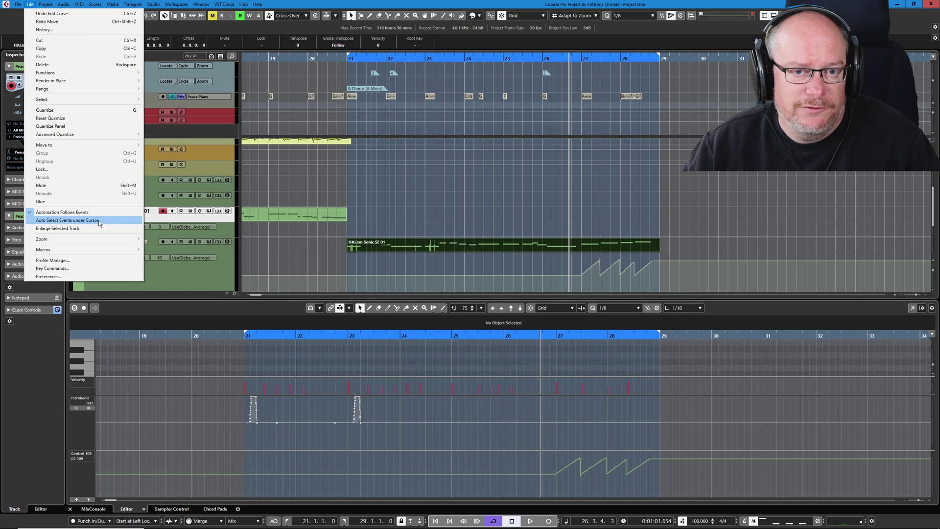
{"action": "left_click", "coordinate": [520, 246]}
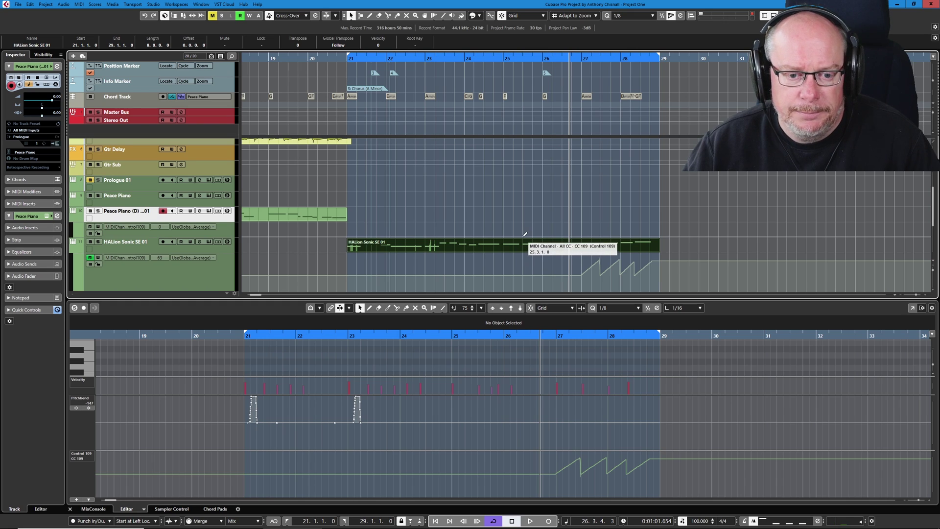
Open the HALion Sonic SE instrument window for the HALion track and reposition it.
{"action": "left_click", "coordinate": [195, 244]}
{"action": "left_click", "coordinate": [209, 242]}
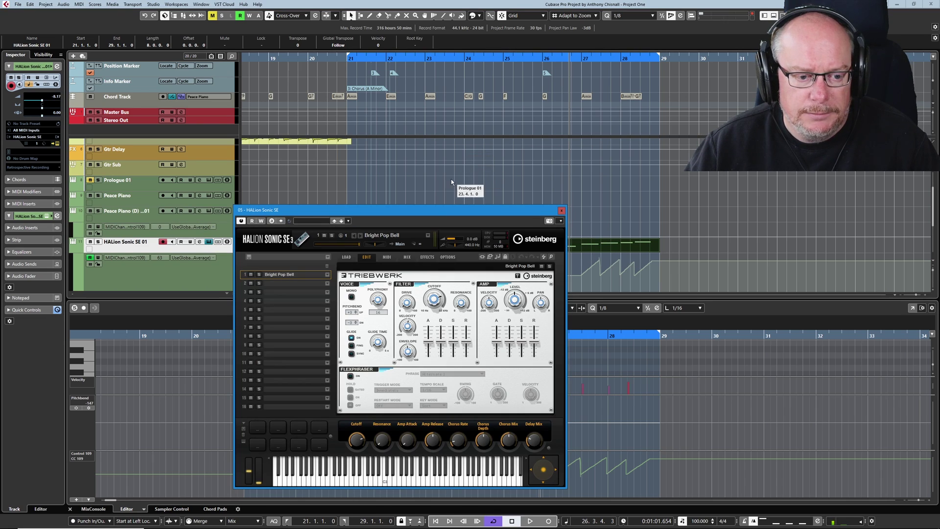
{"action": "left_click_drag", "start_coordinate": [439, 217], "coordinate": [469, 173]}
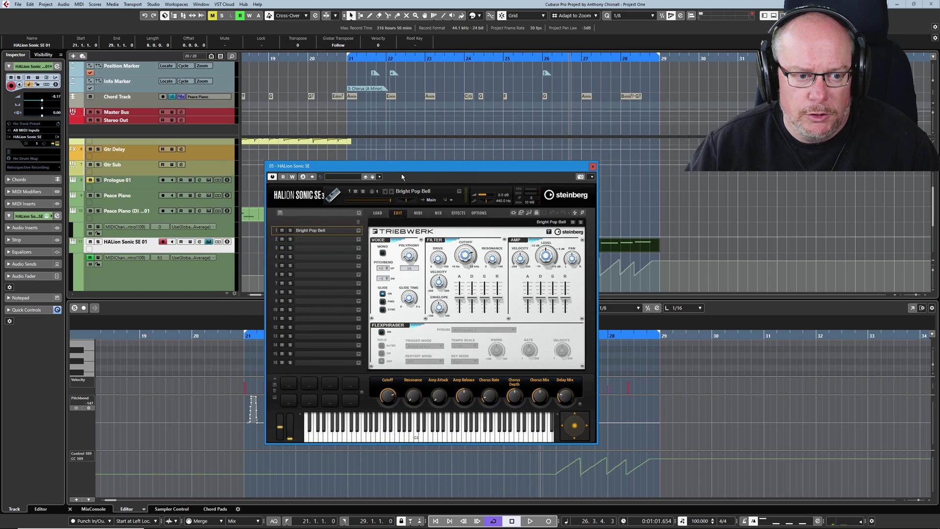
{"action": "left_click_drag", "start_coordinate": [401, 169], "coordinate": [271, 207]}
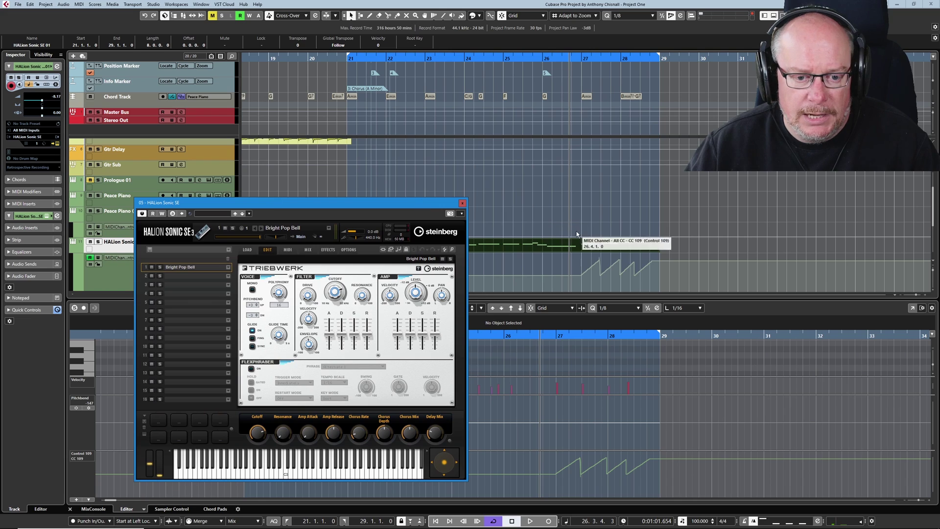
Set the cycle start to bar 26, show the MixConsole, and play briefly.
{"action": "left_click", "coordinate": [543, 61], "text": "ctrl"}
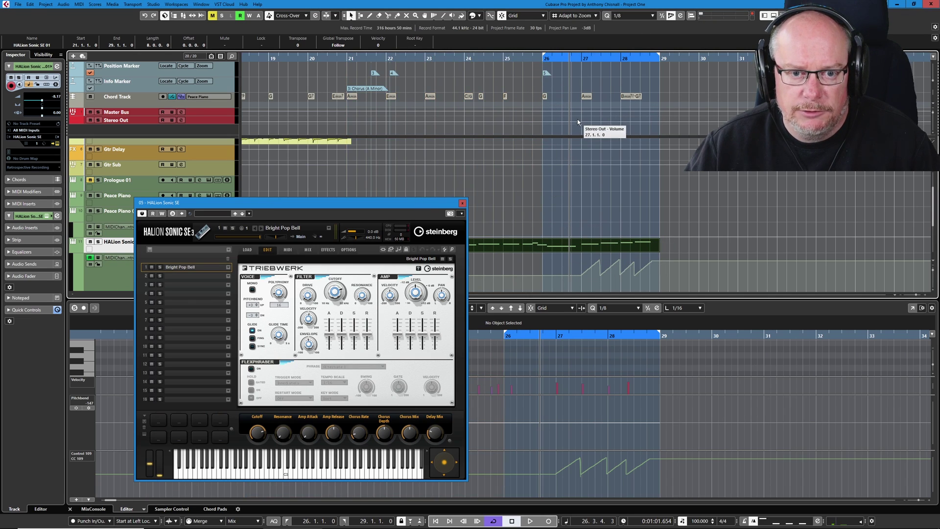
{"action": "key", "text": "alt+F3"}
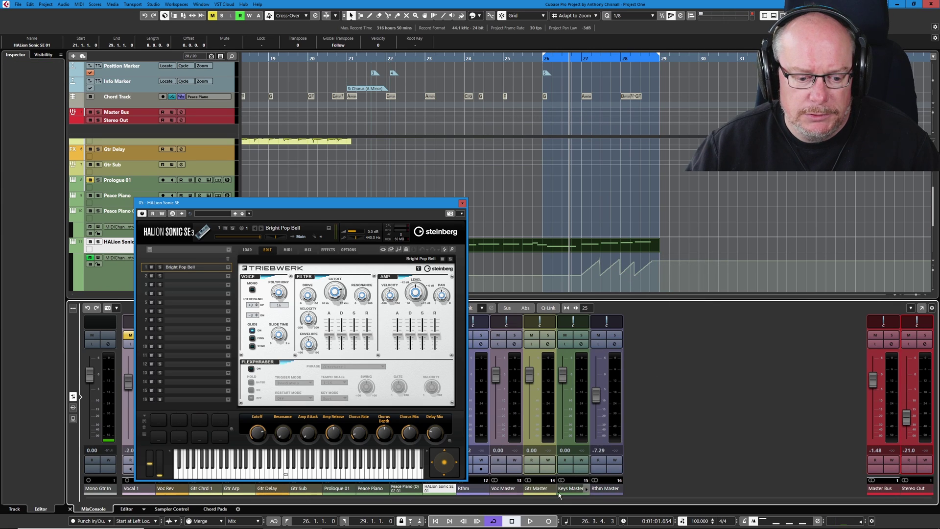
{"action": "left_click", "coordinate": [529, 522]}
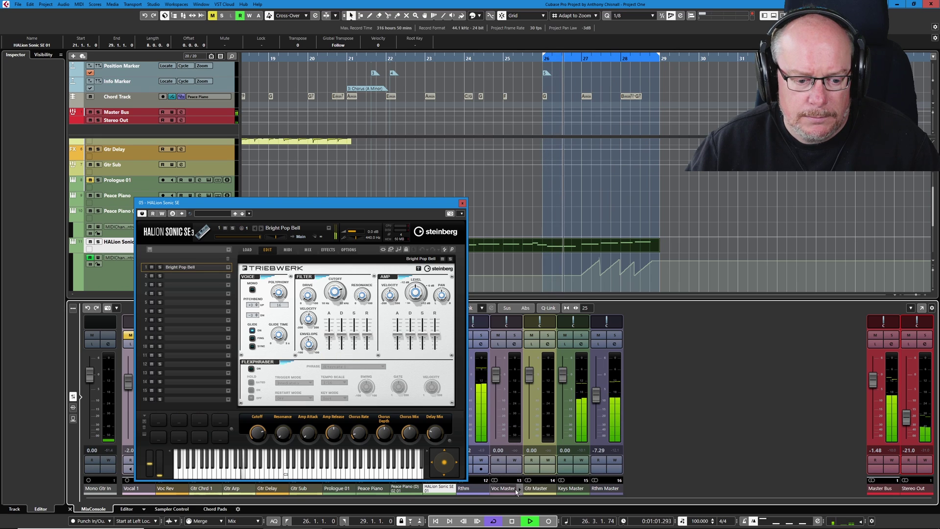
{"action": "key", "text": "space"}
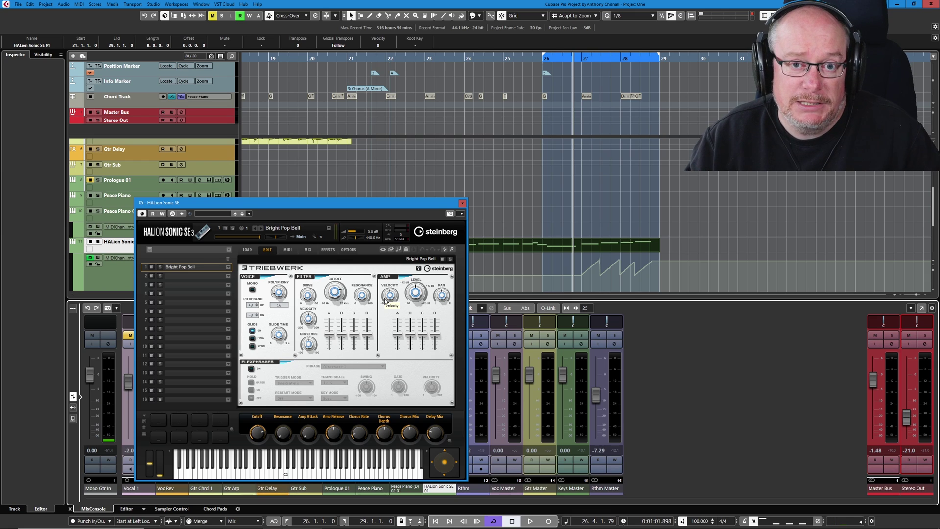
Insert MIDI Monitor on the HALion track and play to watch incoming CC 109 messages.
{"action": "left_click_drag", "start_coordinate": [383, 202], "coordinate": [510, 157]}
{"action": "left_click", "coordinate": [29, 212]}
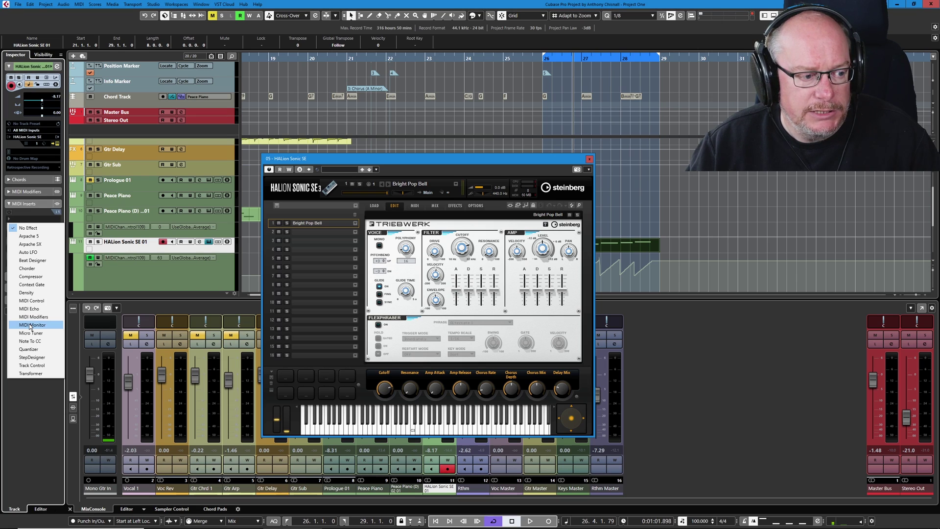
{"action": "left_click", "coordinate": [30, 326]}
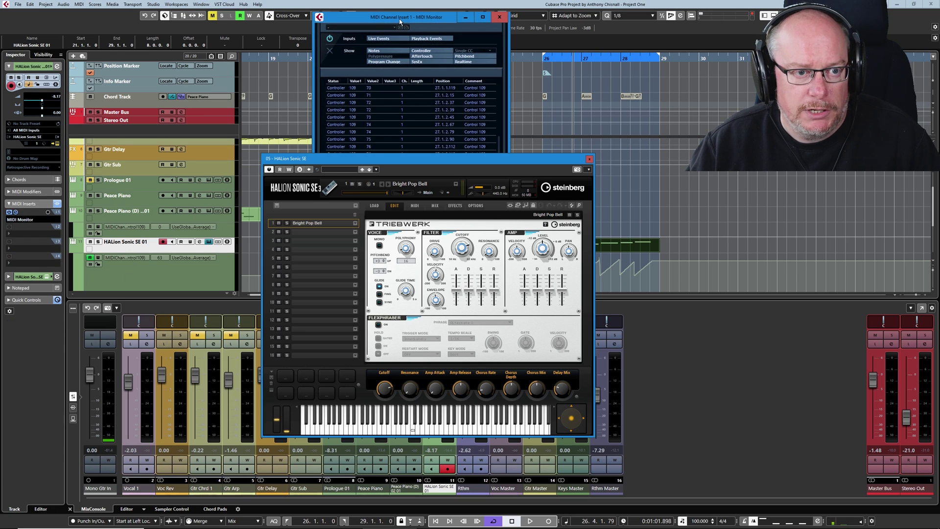
{"action": "left_click_drag", "start_coordinate": [400, 22], "coordinate": [150, 224]}
{"action": "key", "text": "space"}
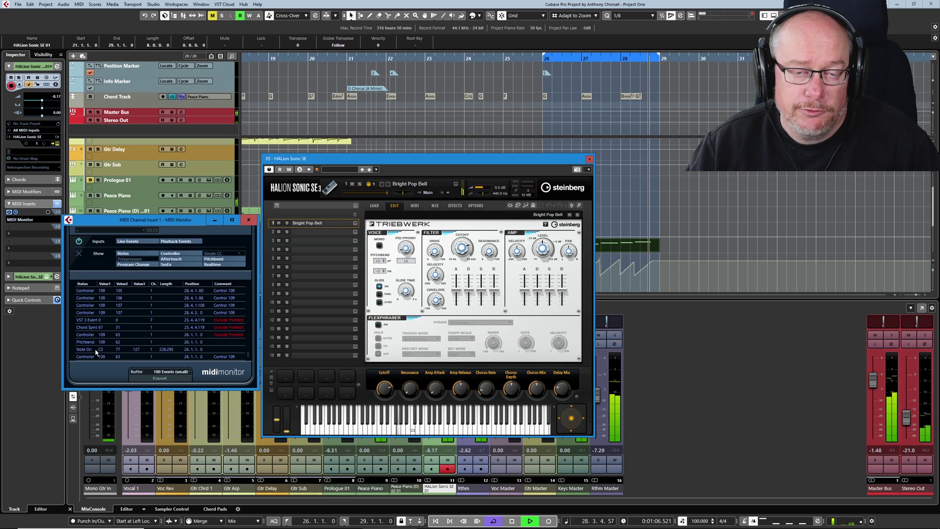
{"action": "left_click", "coordinate": [512, 521]}
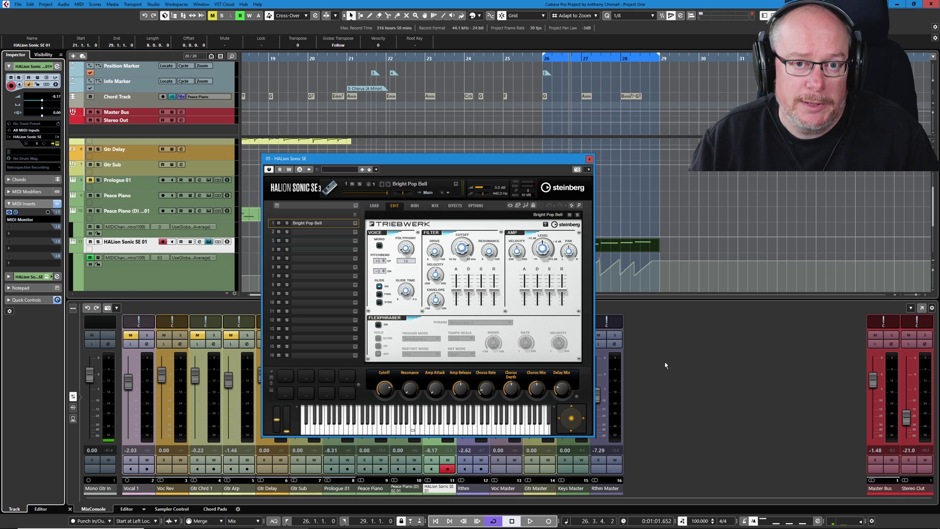
Remove the filter envelope knob's CC 109 assignment and play briefly to test it.
{"action": "mouse_move", "coordinate": [529, 345]}
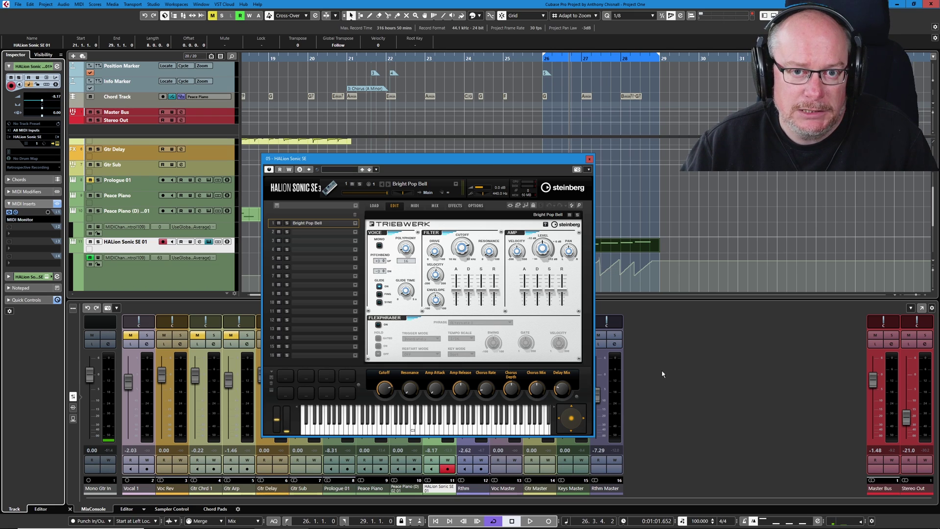
{"action": "right_click", "coordinate": [436, 301]}
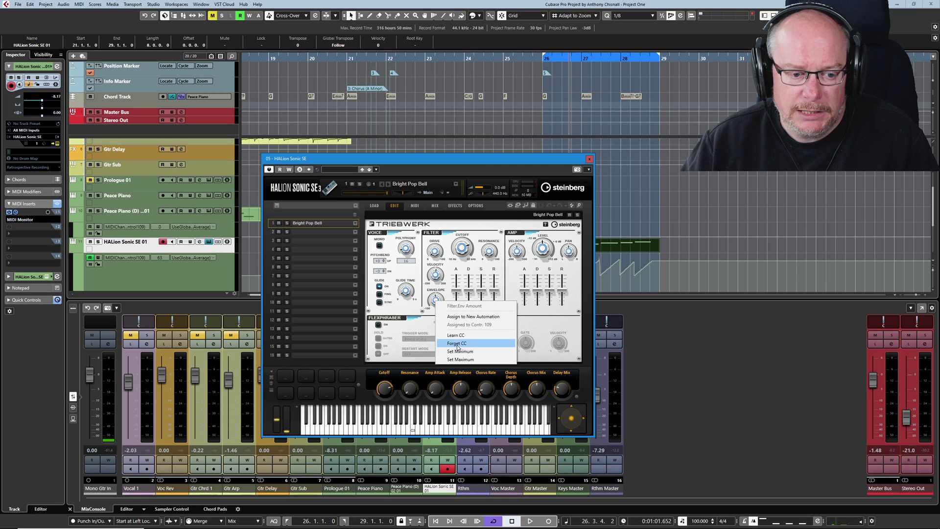
{"action": "left_click", "coordinate": [457, 343]}
{"action": "right_click", "coordinate": [439, 303]}
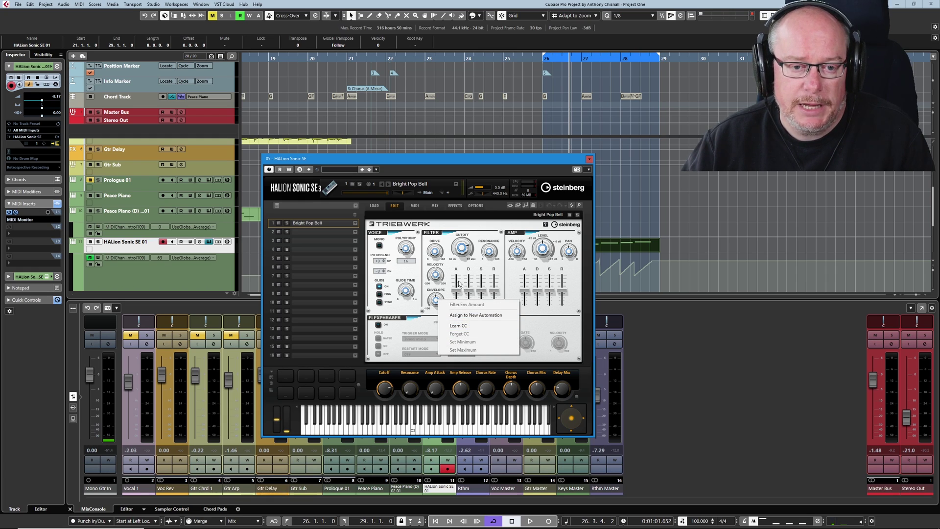
{"action": "key", "text": "Escape"}
{"action": "key", "text": "space"}
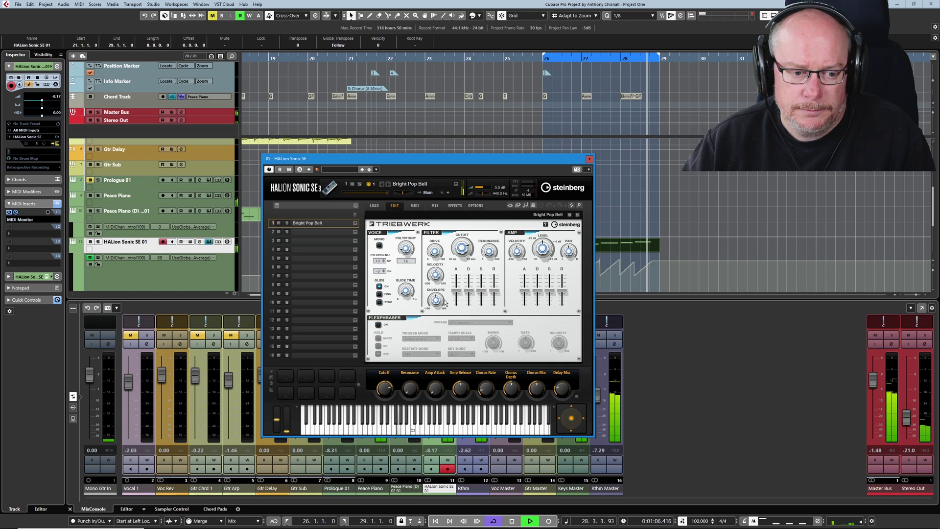
{"action": "key", "text": "space"}
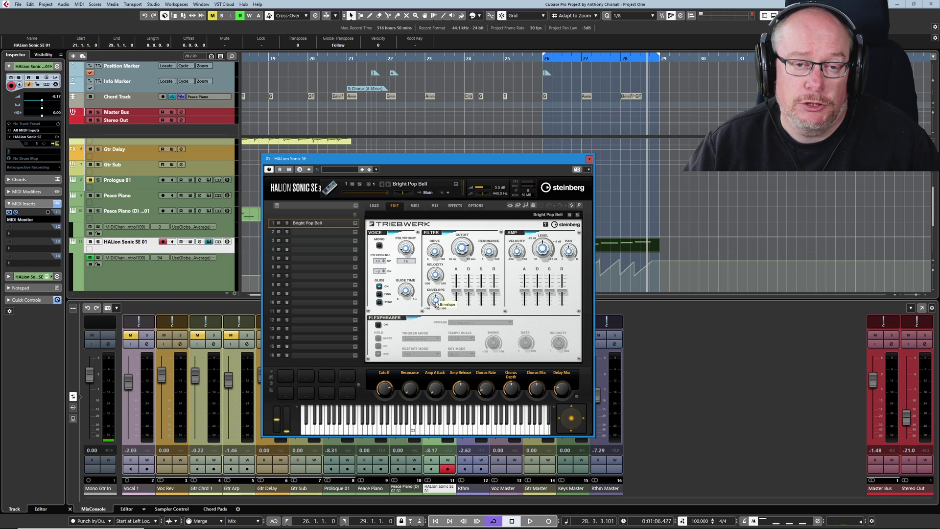
Assign Filter Env Amount to new automation and confirm it under Options > Automation.
{"action": "right_click", "coordinate": [436, 301]}
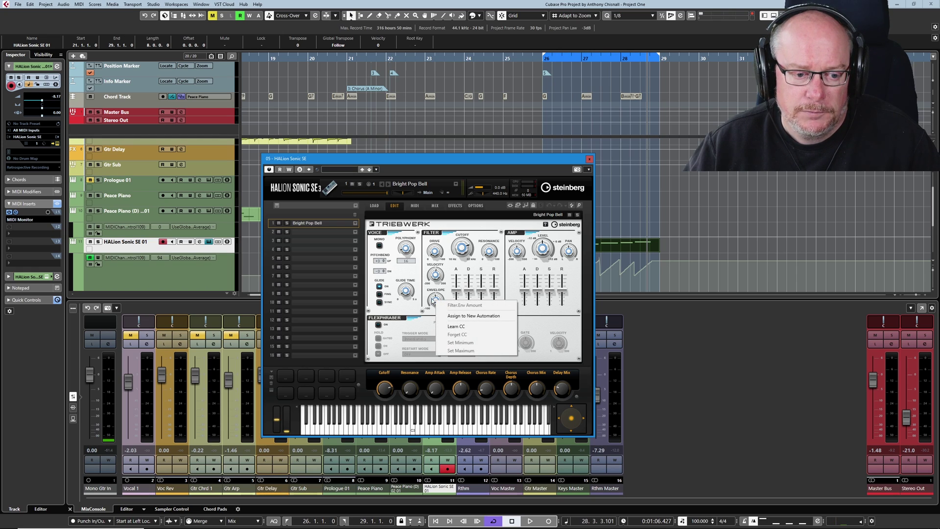
{"action": "left_click", "coordinate": [477, 316]}
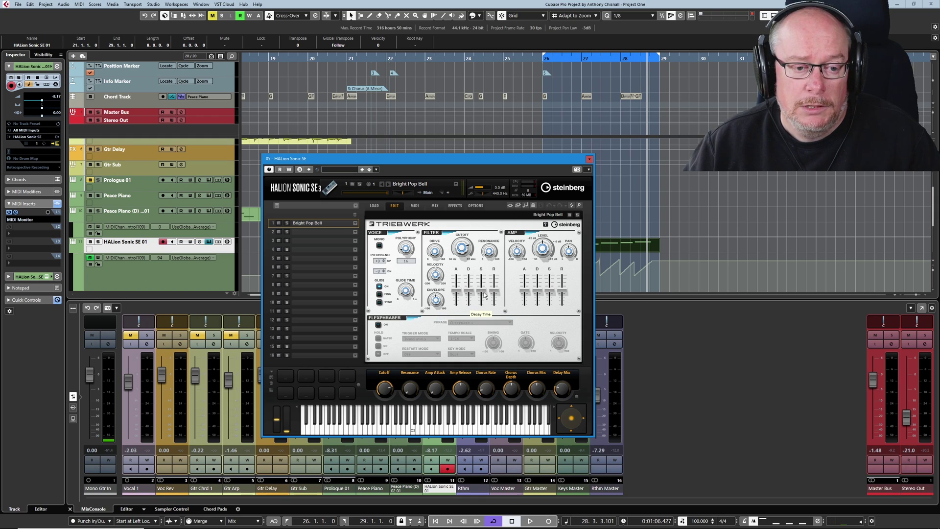
{"action": "left_click", "coordinate": [475, 205]}
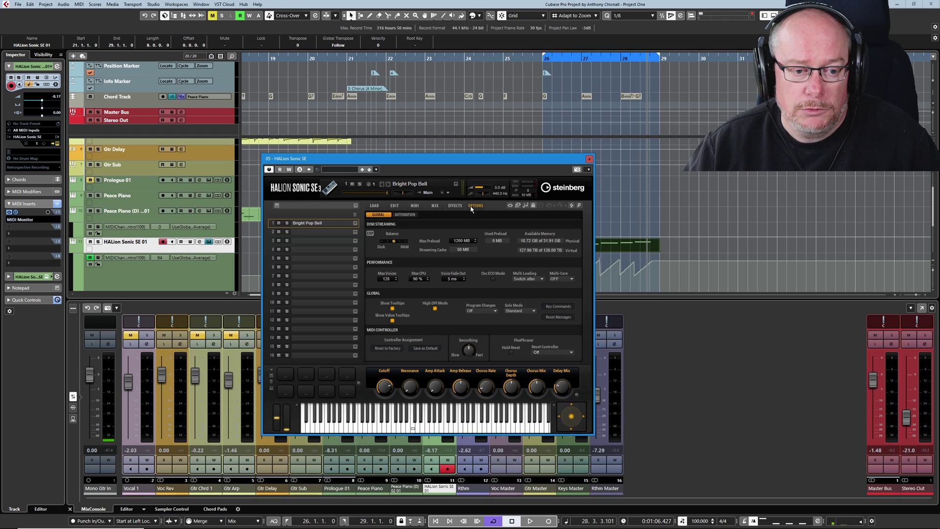
{"action": "left_click", "coordinate": [405, 215]}
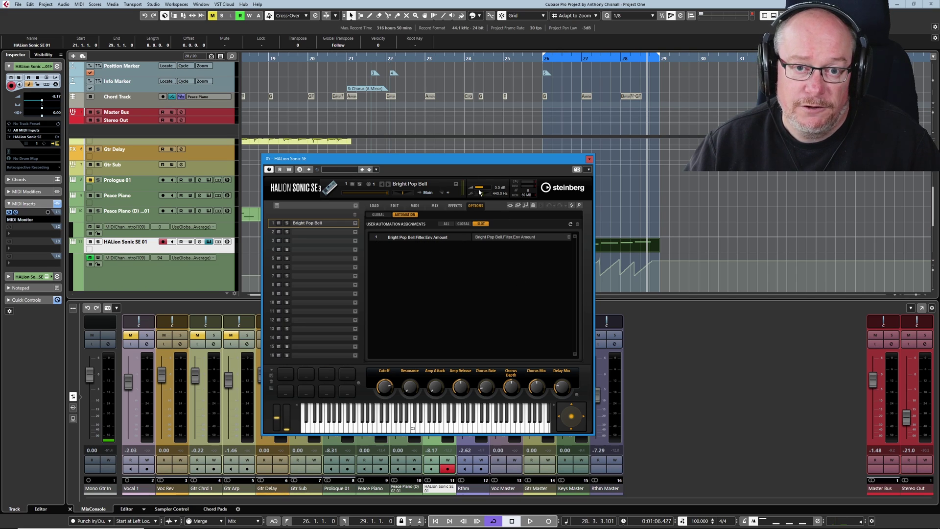
{"action": "left_click", "coordinate": [395, 205]}
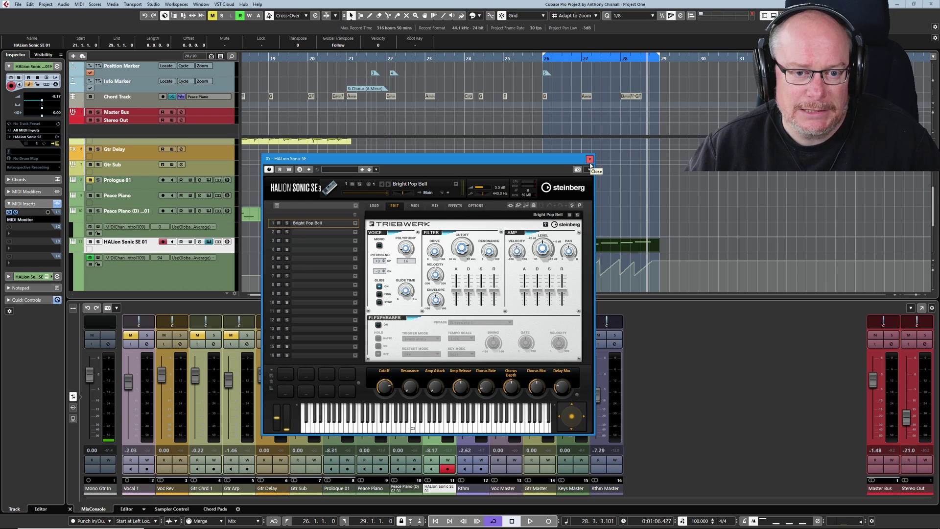
Close the HALion editor and append an automation track to HALion Sonic SE 01.
{"action": "left_click", "coordinate": [590, 162]}
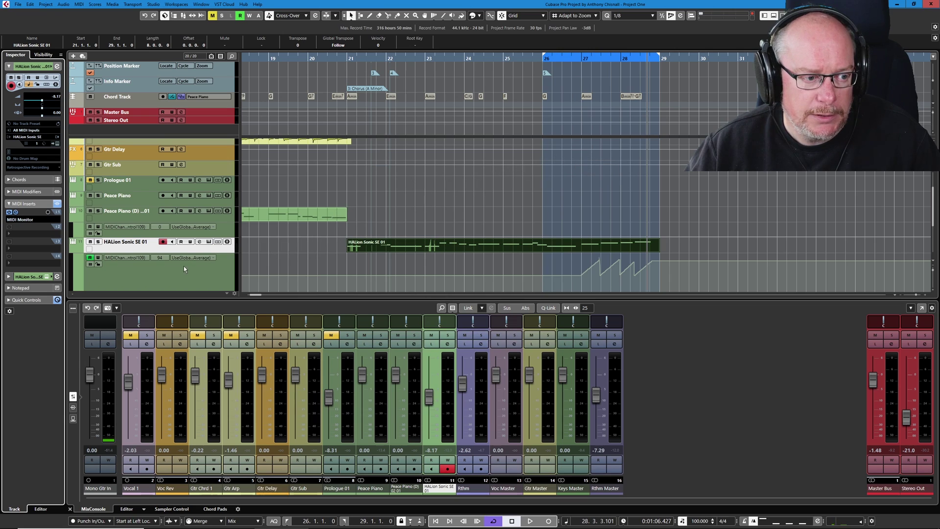
{"action": "scroll", "coordinate": [185, 254], "scroll_direction": "down", "scroll_amount": 2}
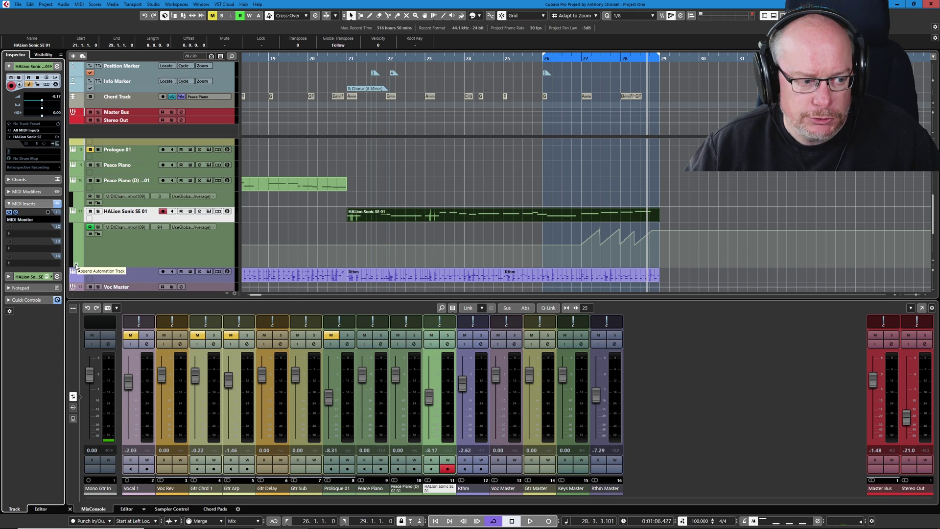
{"action": "left_click", "coordinate": [76, 266]}
{"action": "scroll", "coordinate": [165, 244], "scroll_direction": "down", "scroll_amount": 2}
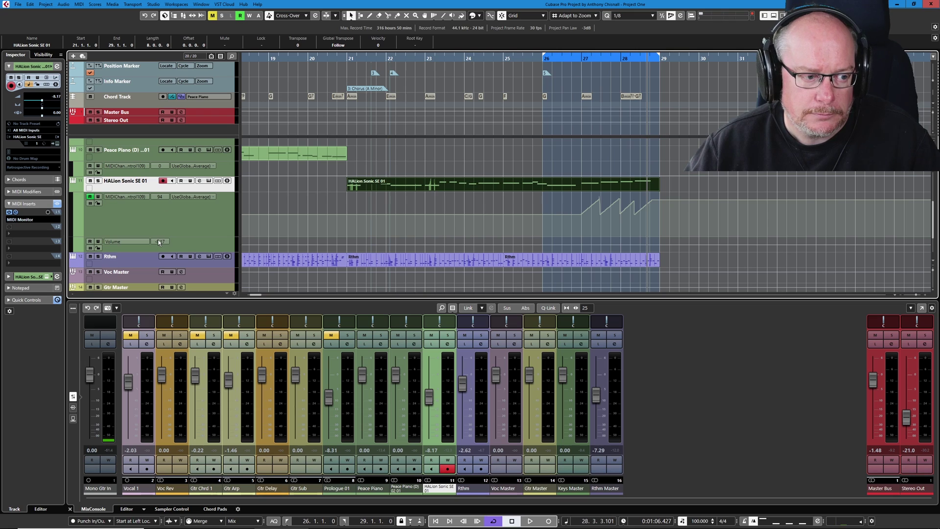
Set the new lane to Bright Pop Bell.Filter.Env Amount and make it taller.
{"action": "left_click", "coordinate": [123, 241]}
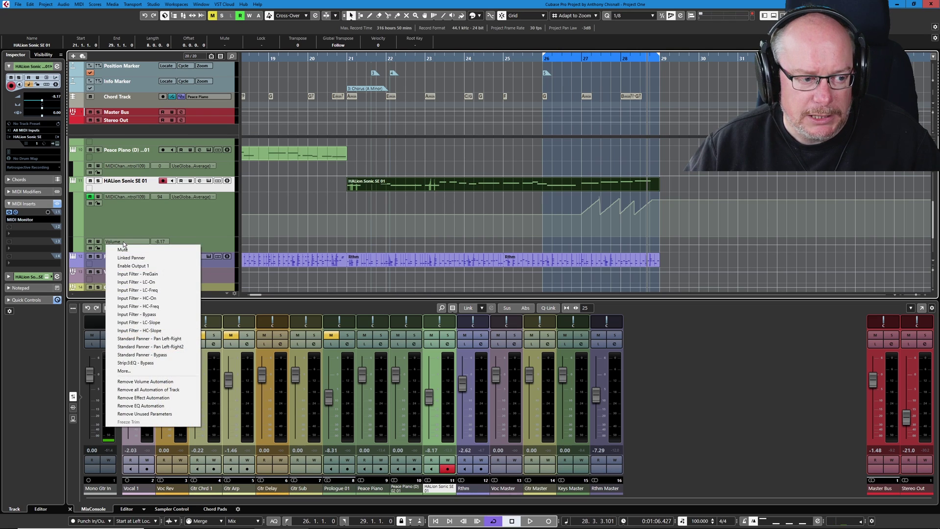
{"action": "left_click", "coordinate": [128, 371]}
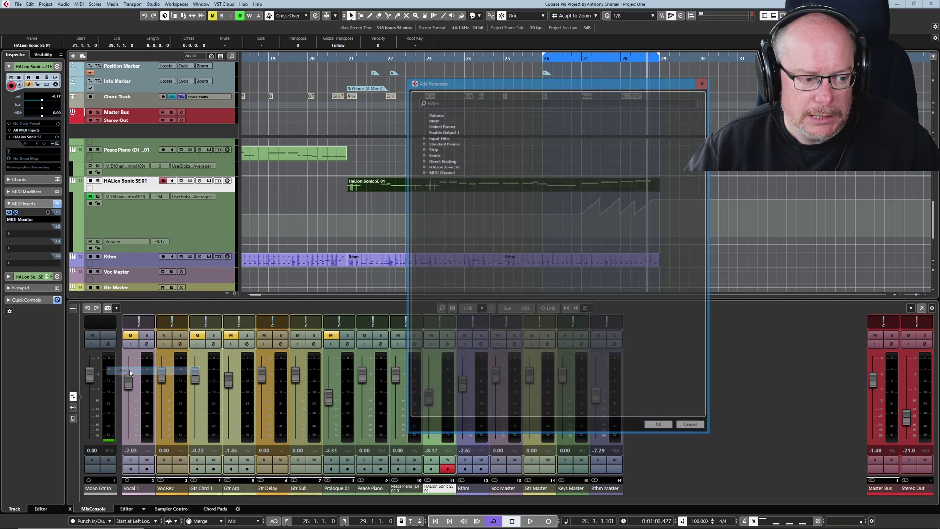
{"action": "left_click_drag", "start_coordinate": [486, 76], "coordinate": [378, 98]}
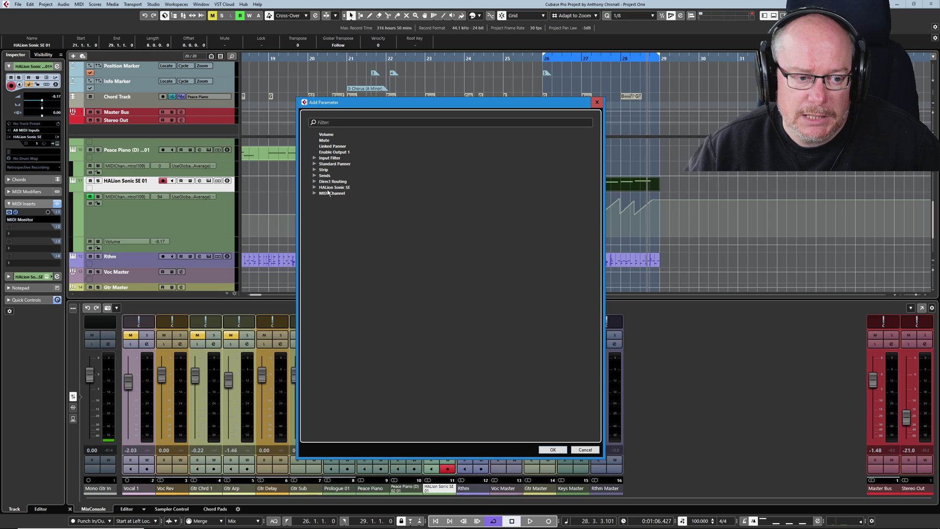
{"action": "left_click", "coordinate": [314, 188]}
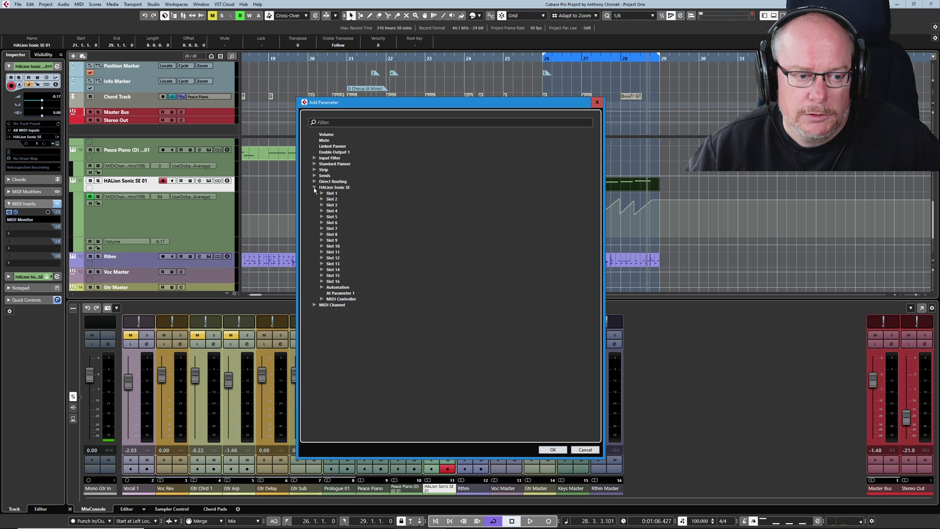
{"action": "left_click", "coordinate": [322, 287]}
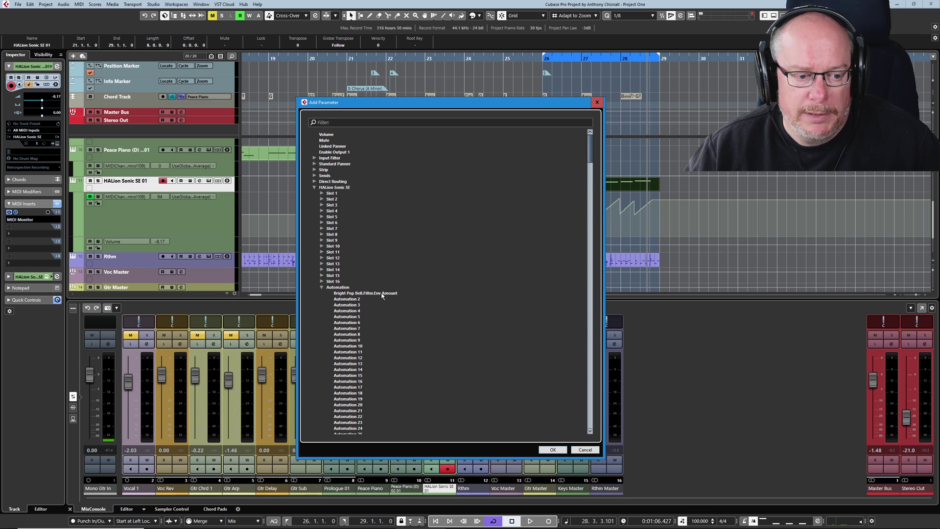
{"action": "left_click", "coordinate": [363, 294]}
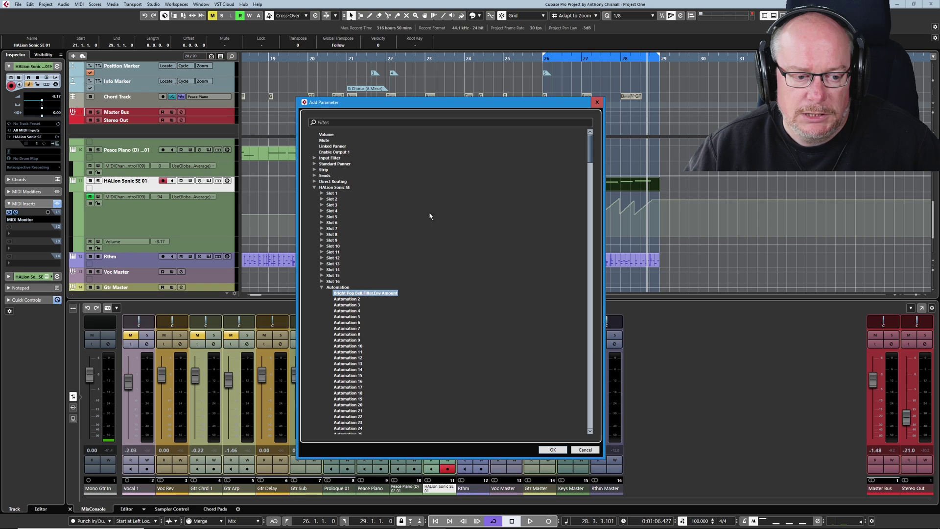
{"action": "left_click", "coordinate": [545, 450]}
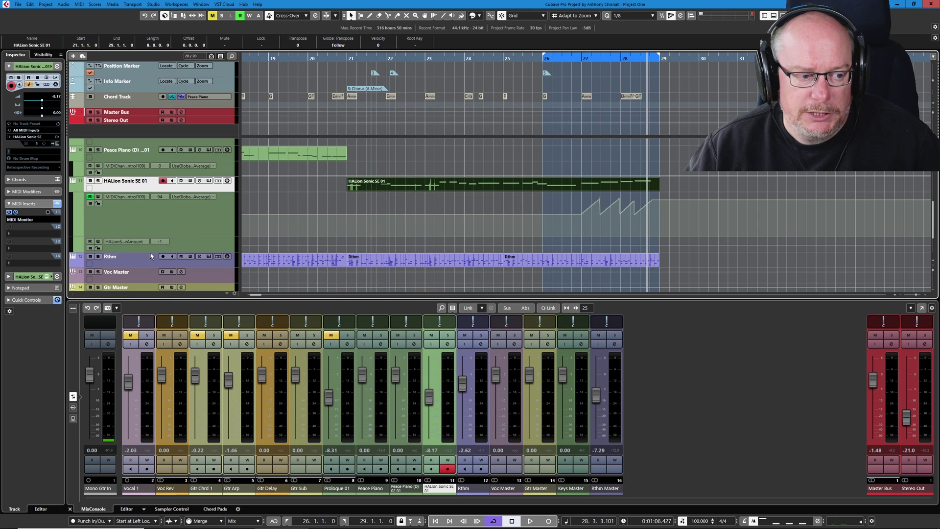
{"action": "left_click_drag", "start_coordinate": [145, 252], "coordinate": [141, 267]}
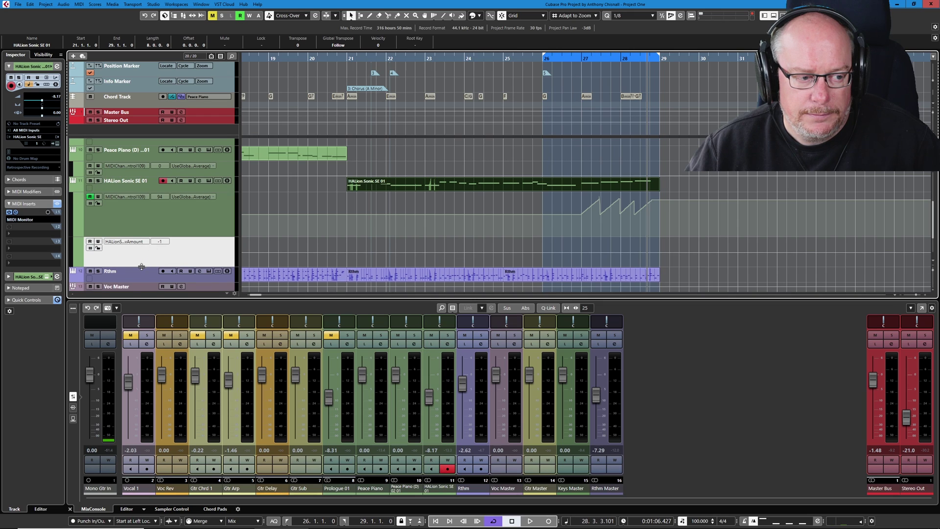
{"action": "scroll", "coordinate": [175, 227], "scroll_direction": "down", "scroll_amount": 2}
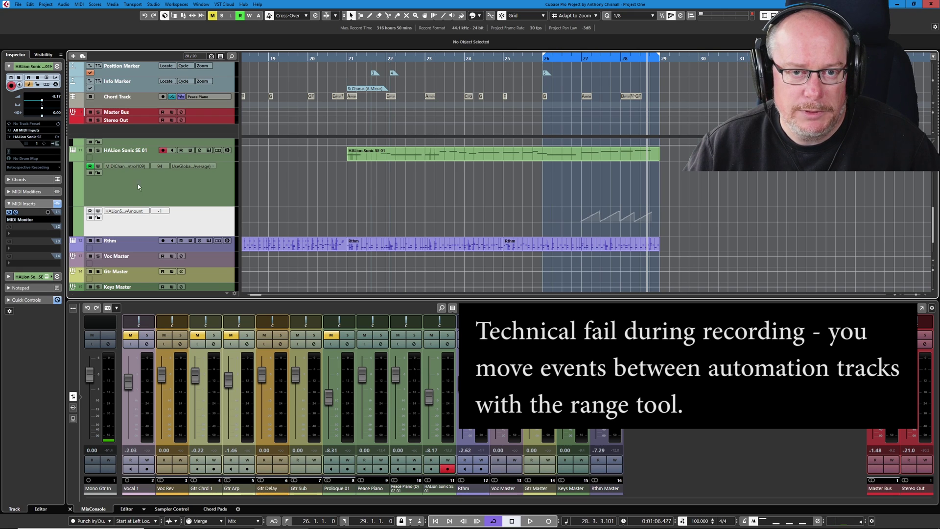
Show Used Automation for the selected HALion track, then start playback.
{"action": "right_click", "coordinate": [122, 155]}
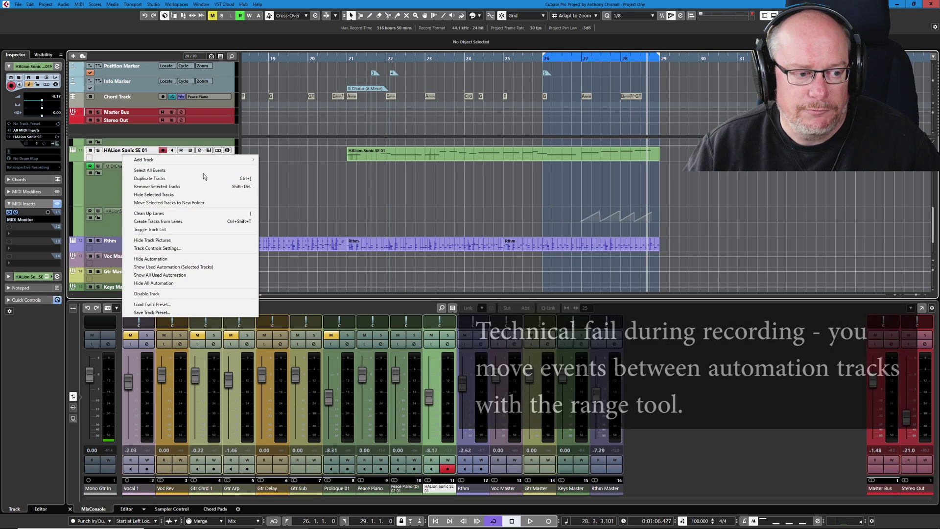
{"action": "left_click", "coordinate": [182, 267]}
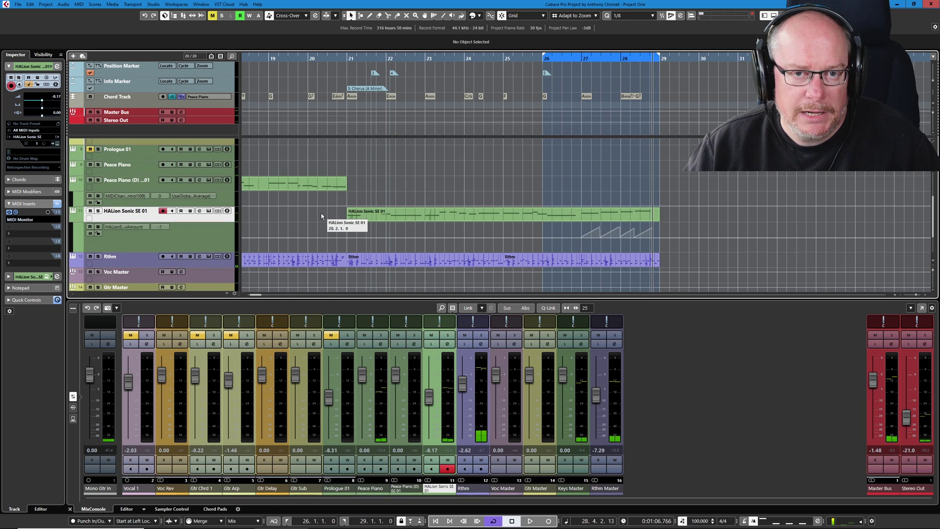
{"action": "key", "text": "space"}
Reopen the HALion Sonic SE editor and play the passage from about bar 26.75.
{"action": "left_click", "coordinate": [209, 211]}
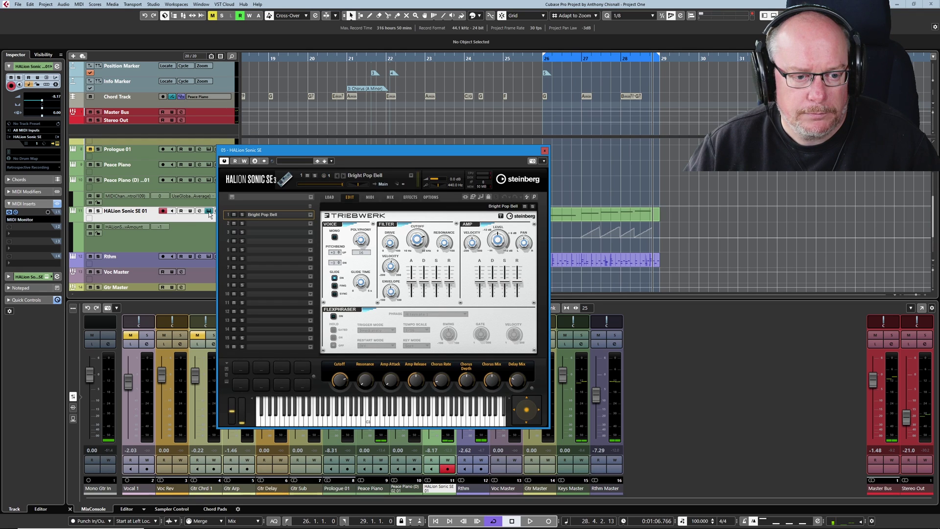
{"action": "left_click", "coordinate": [576, 58]}
{"action": "key", "text": "space"}
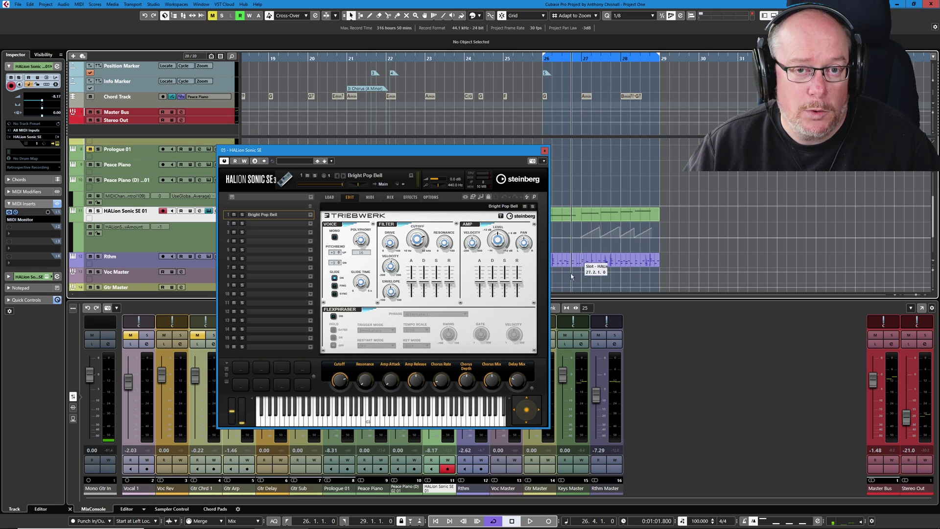
{"action": "left_click", "coordinate": [530, 521]}
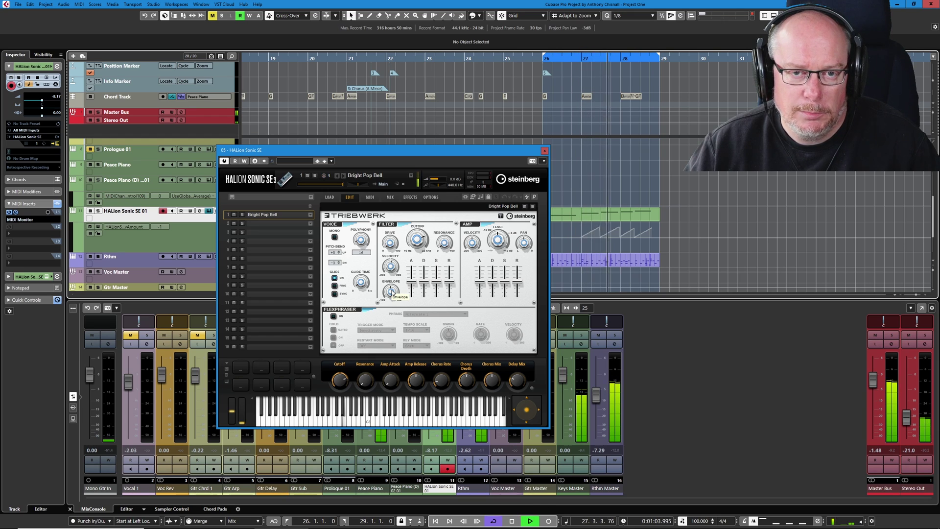
{"action": "left_click", "coordinate": [512, 521]}
{"action": "left_click_drag", "start_coordinate": [452, 149], "coordinate": [521, 181]}
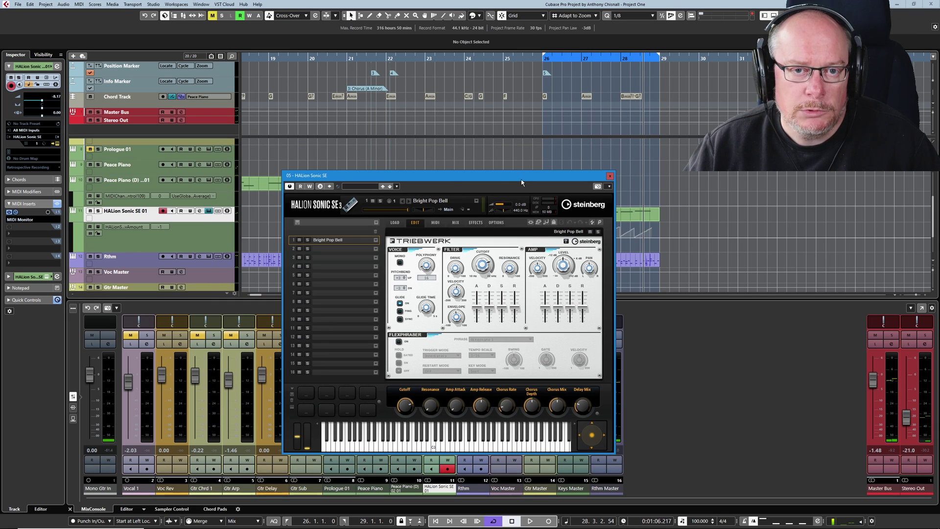
Enable Read on the HALion Sonic SE 01 track and play from bar 26.
{"action": "left_click", "coordinate": [181, 211]}
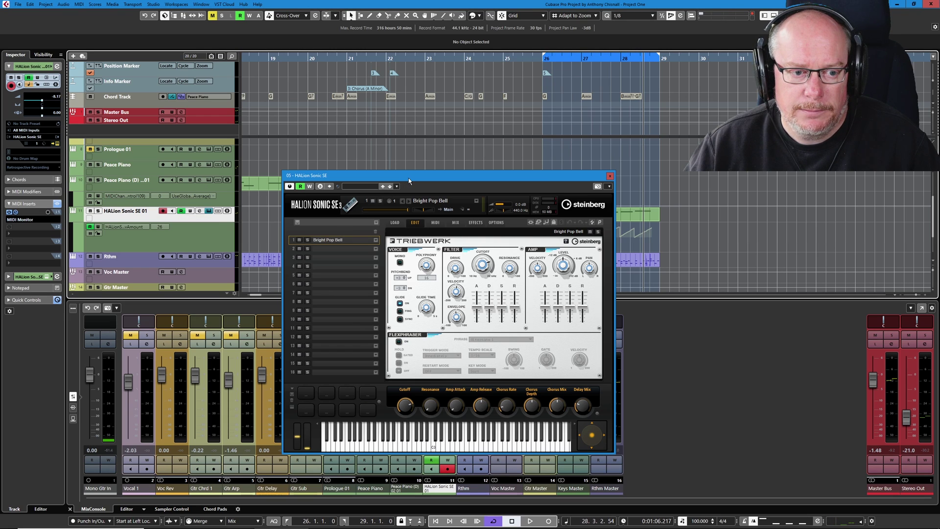
{"action": "left_click_drag", "start_coordinate": [409, 177], "coordinate": [328, 136]}
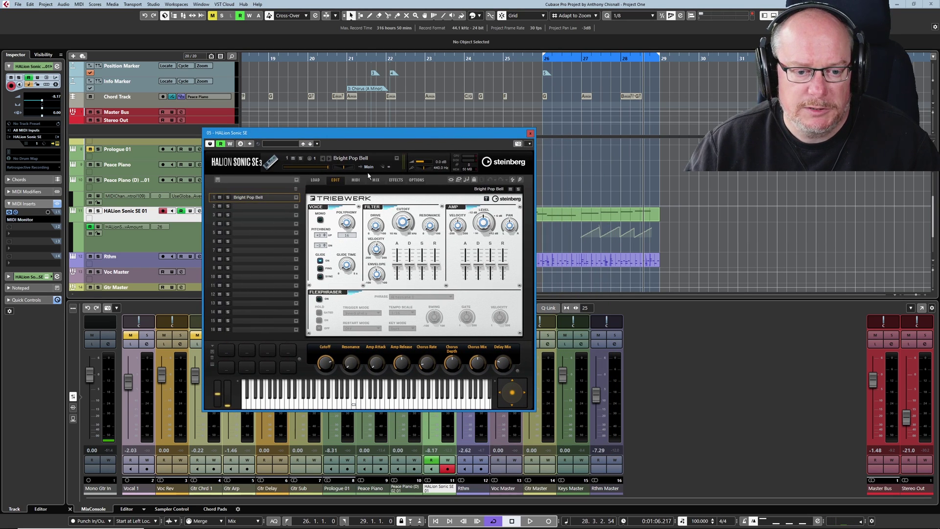
{"action": "key", "text": "space"}
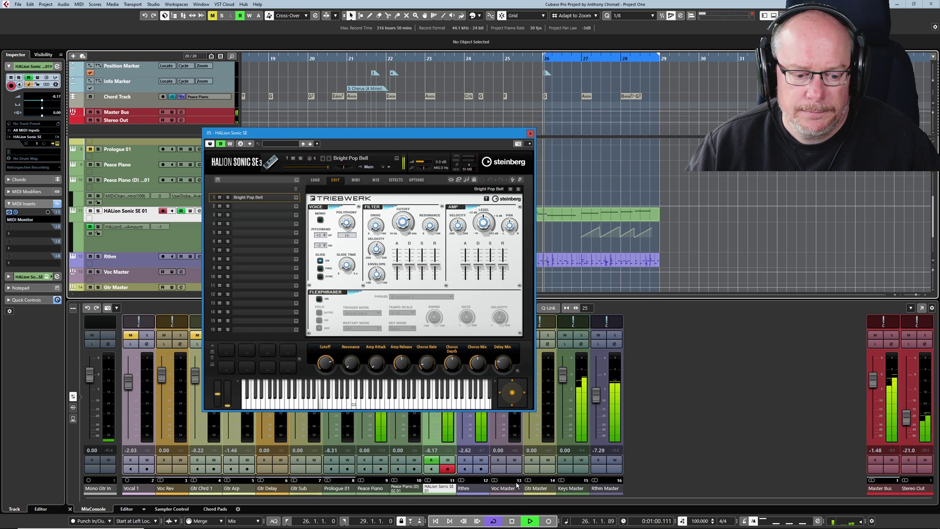
Stop playback at 26.2.4.92 from the transport.
{"action": "left_click", "coordinate": [512, 520]}
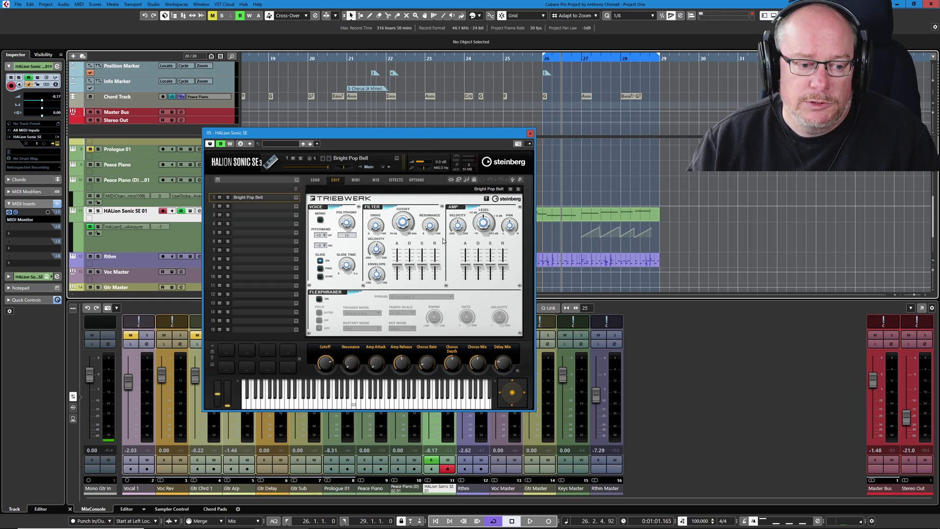
Inspect the Filter.Env Amount knob's context menu, dismiss it, and refocus the project window.
{"action": "right_click", "coordinate": [377, 274]}
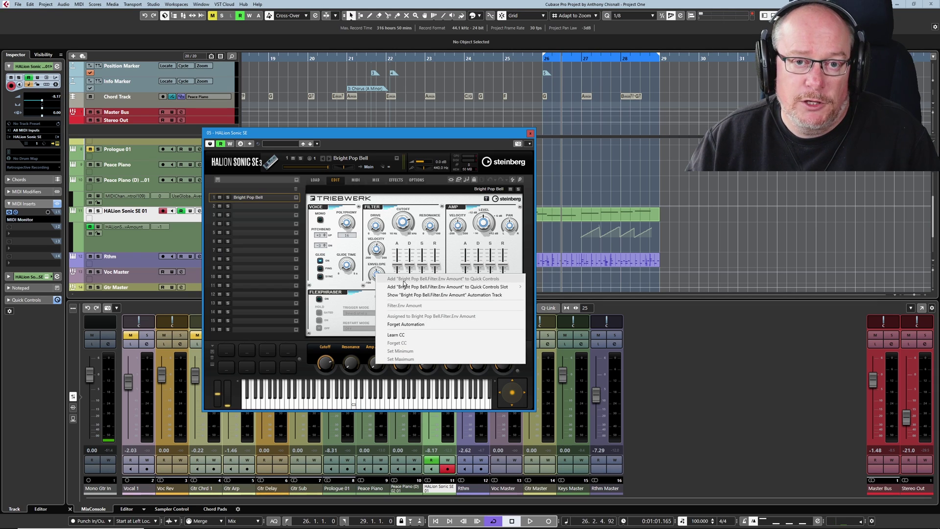
{"action": "mouse_move", "coordinate": [431, 287]}
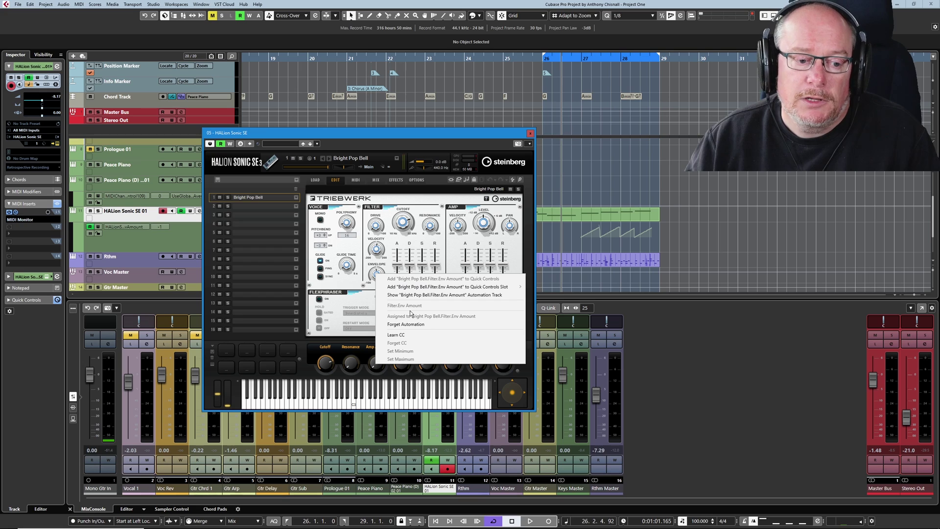
{"action": "left_click", "coordinate": [366, 293]}
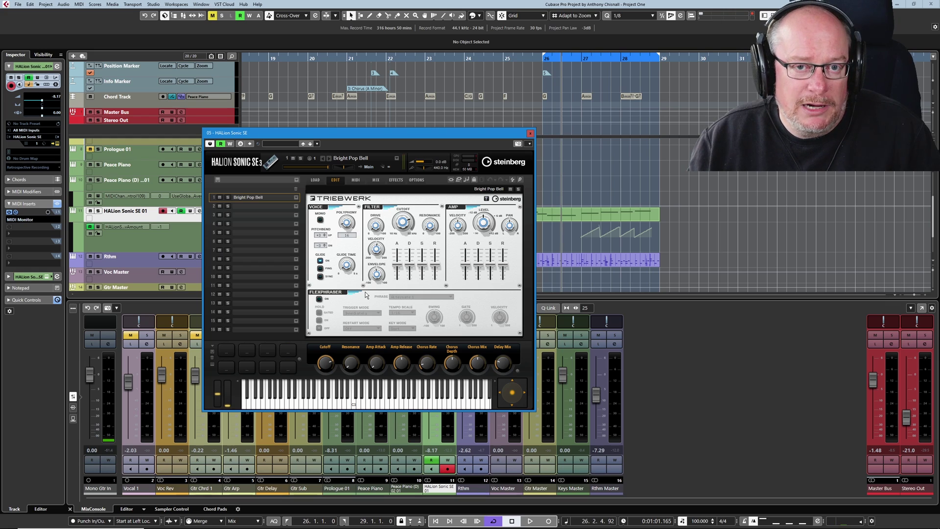
{"action": "mouse_move", "coordinate": [463, 265]}
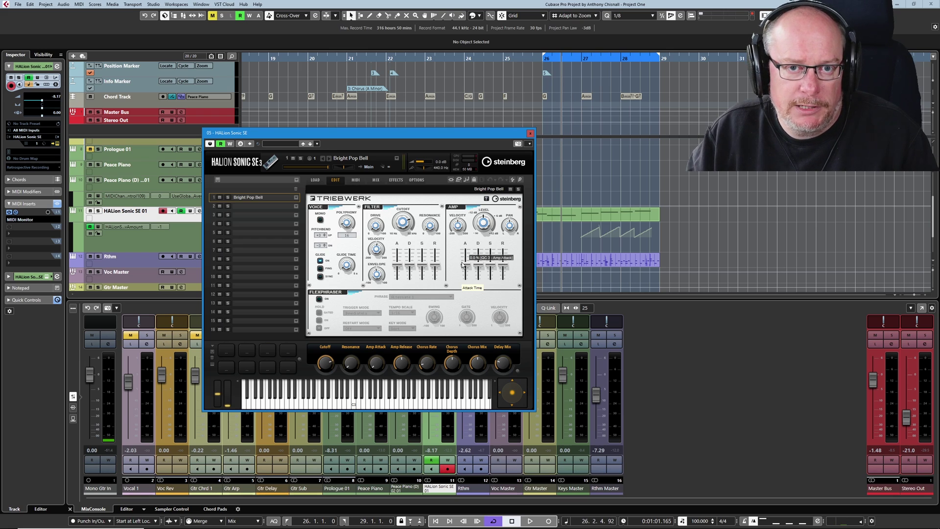
{"action": "left_click", "coordinate": [647, 293]}
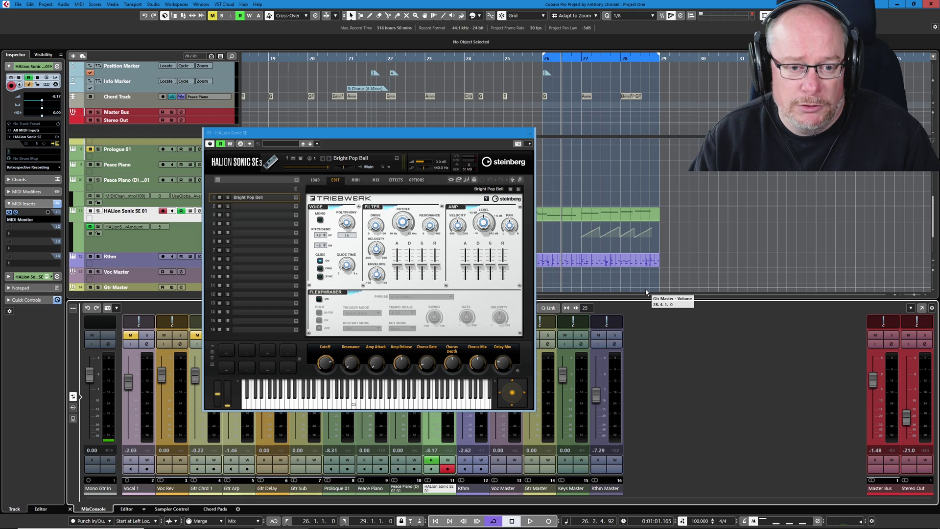
In Generic Remote setup, assign Rotary 6 to HALion Sonic SE Bright Pop Bell Filter.Env Amount.
{"action": "left_click", "coordinate": [154, 4]}
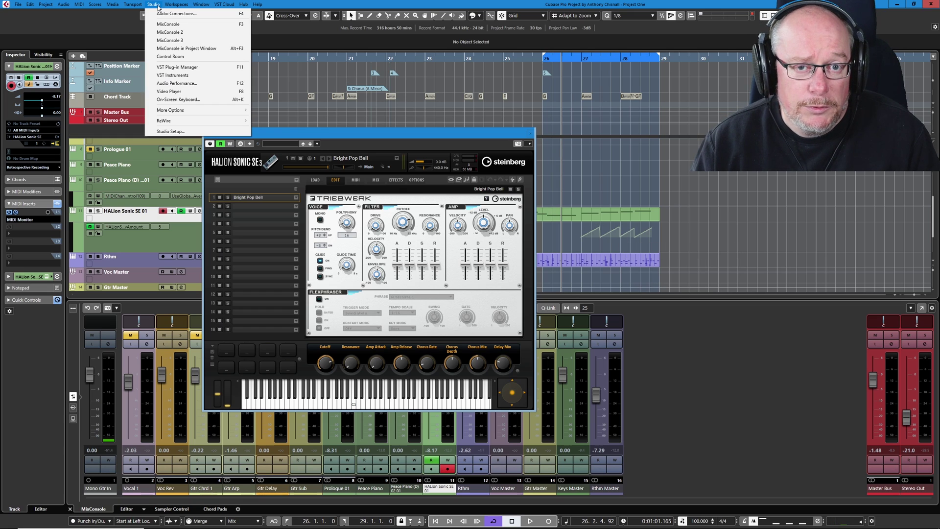
{"action": "left_click", "coordinate": [166, 132]}
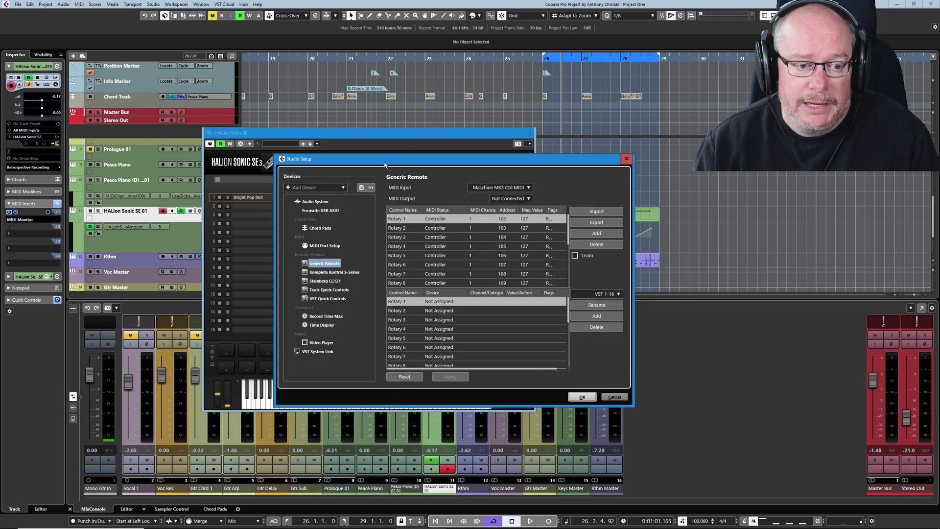
{"action": "left_click_drag", "start_coordinate": [404, 162], "coordinate": [419, 173]}
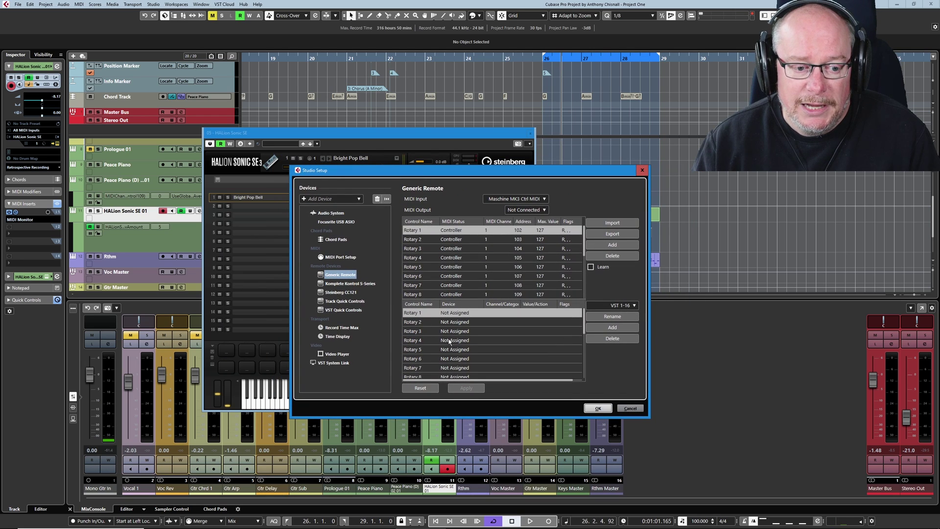
{"action": "left_click", "coordinate": [421, 359]}
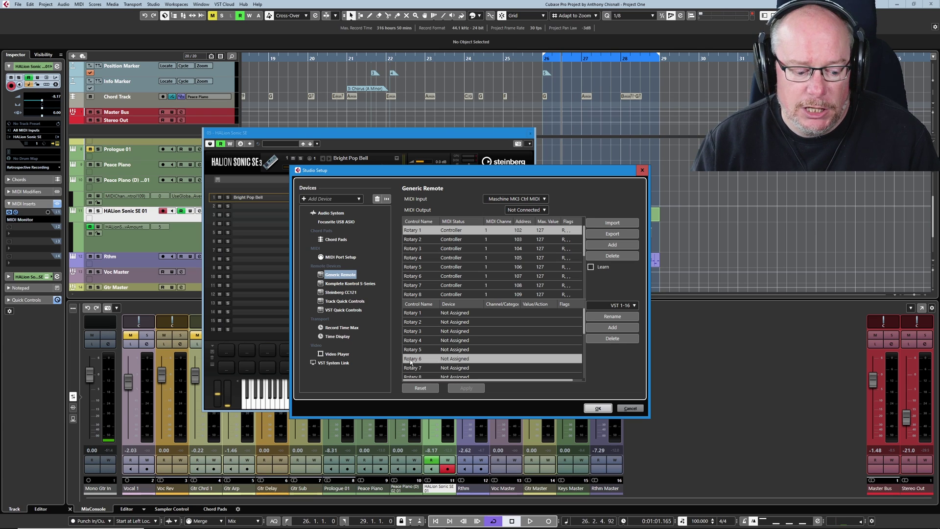
{"action": "left_click", "coordinate": [466, 361]}
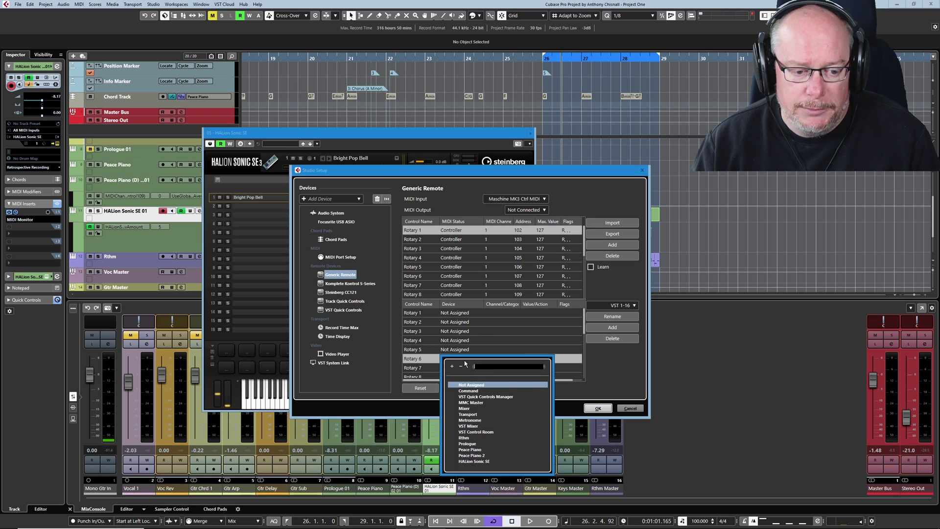
{"action": "left_click", "coordinate": [476, 461]}
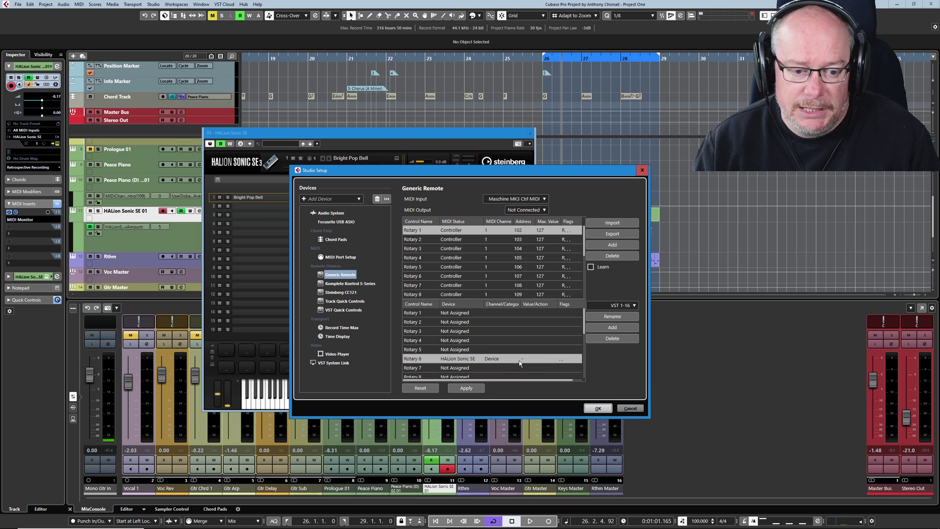
{"action": "left_click", "coordinate": [534, 359]}
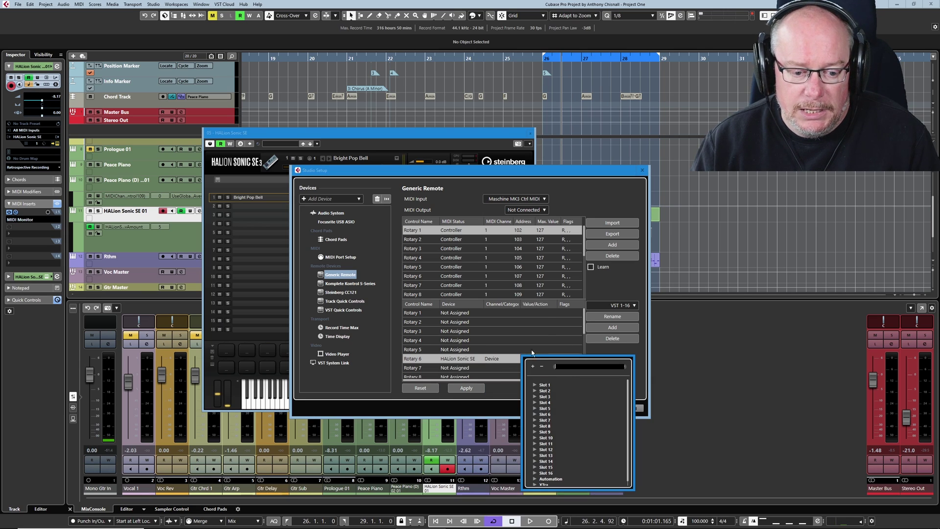
{"action": "left_click", "coordinate": [535, 479]}
{"action": "left_click", "coordinate": [575, 456]}
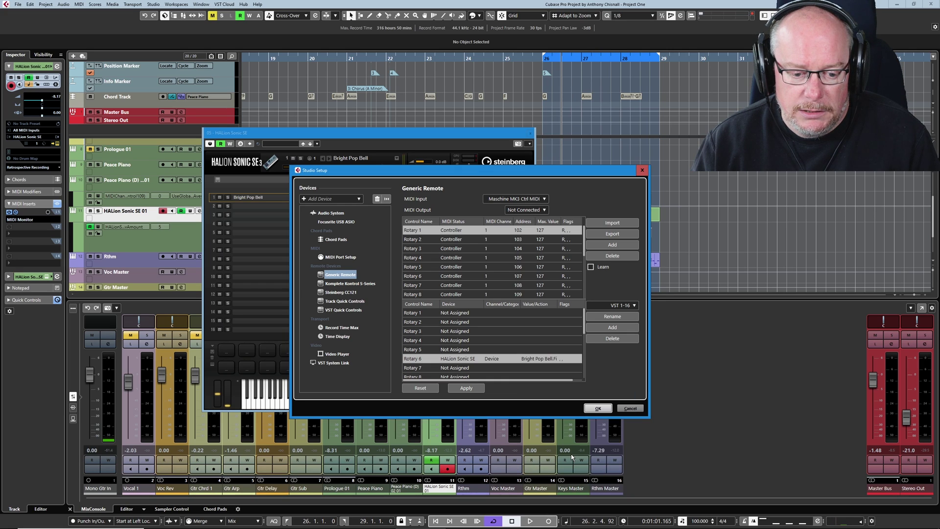
{"action": "left_click", "coordinate": [595, 409]}
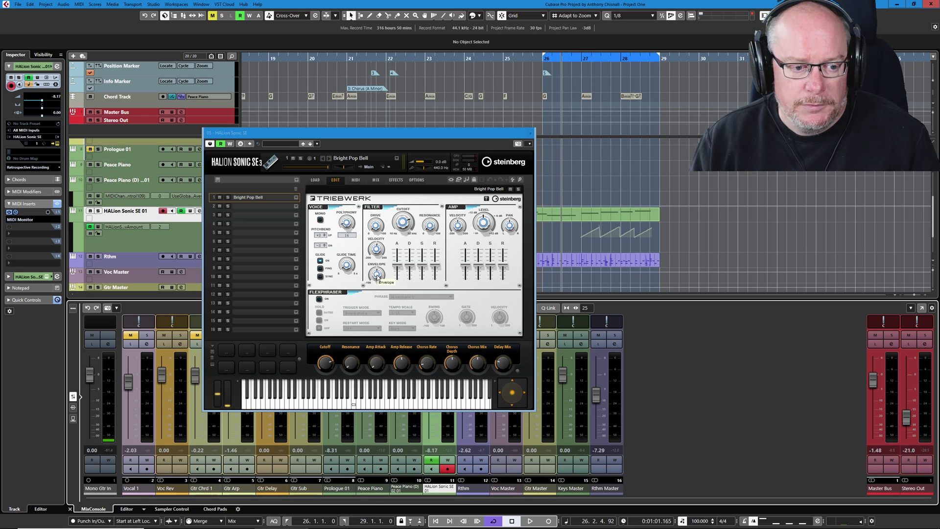
Reset Generic Remote Rotary 6's device to Not Assigned.
{"action": "left_click", "coordinate": [154, 4]}
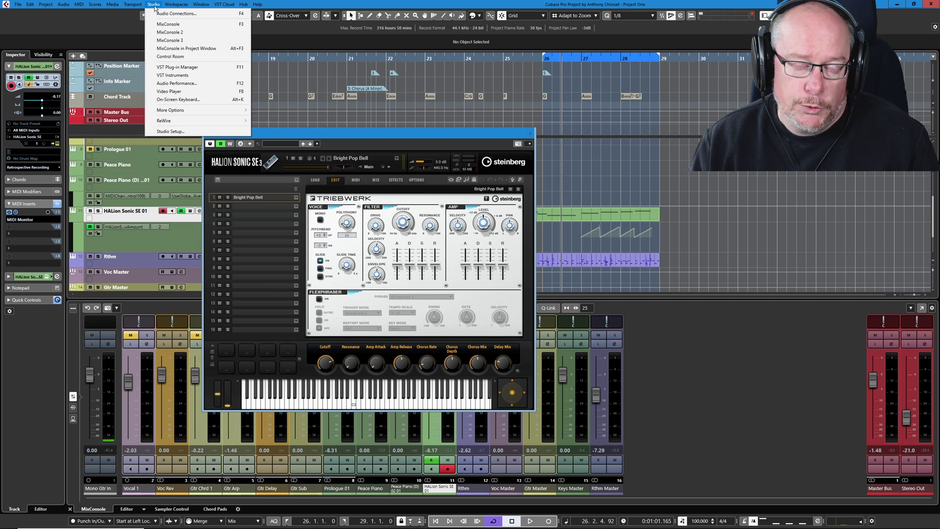
{"action": "left_click", "coordinate": [180, 132]}
{"action": "left_click", "coordinate": [459, 358]}
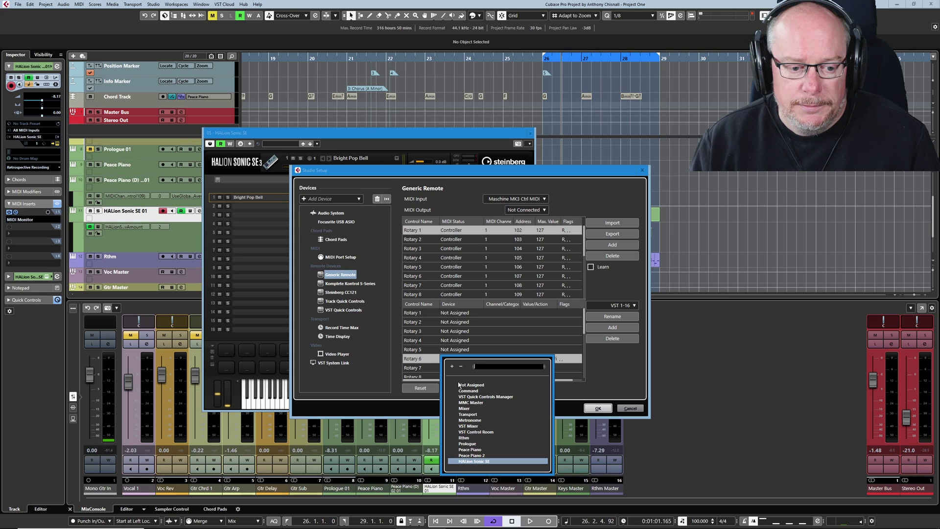
{"action": "left_click", "coordinate": [460, 385]}
{"action": "left_click", "coordinate": [598, 408]}
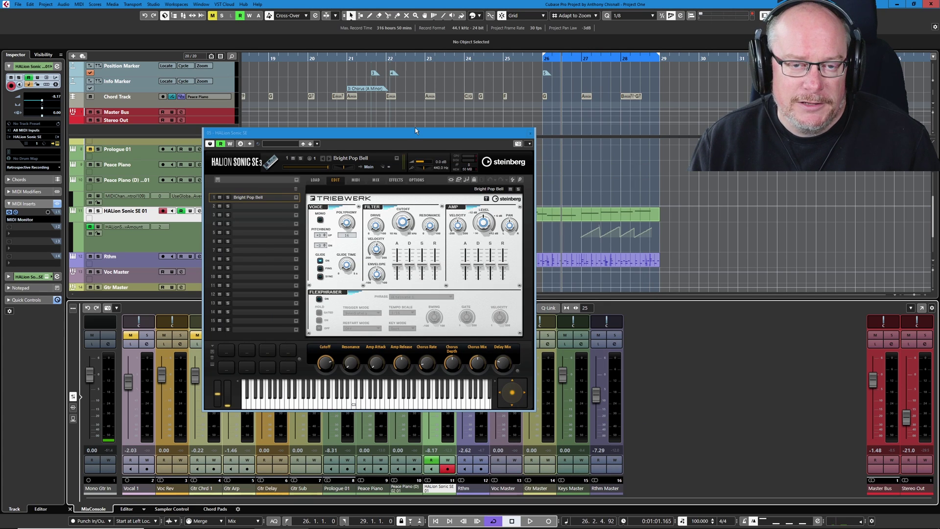
Open the Automation Panel and position it up and to the left.
{"action": "left_click", "coordinate": [315, 16]}
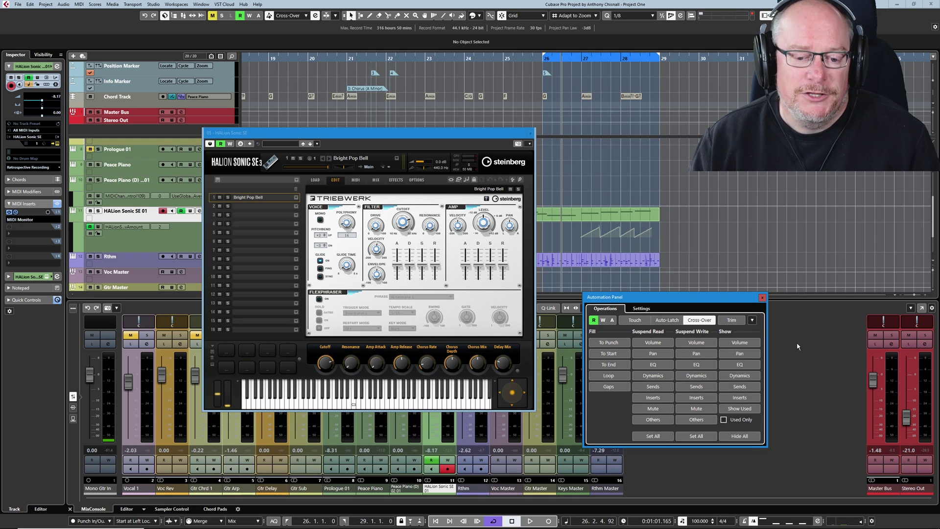
{"action": "mouse_move", "coordinate": [568, 297]}
{"action": "left_mouse_down"}
{"action": "mouse_move", "coordinate": [537, 286]}
{"action": "mouse_move", "coordinate": [568, 297]}
{"action": "left_mouse_up"}
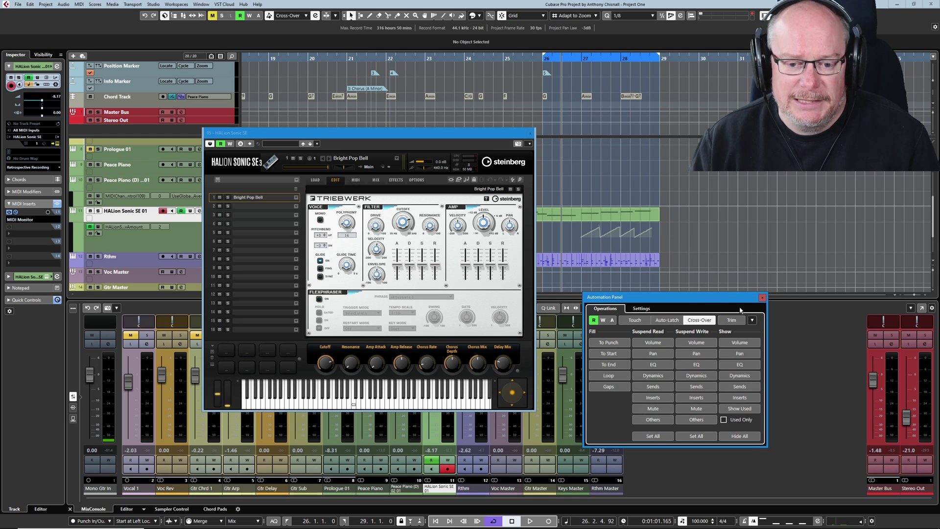
{"action": "left_click_drag", "start_coordinate": [713, 295], "coordinate": [689, 251]}
Close the Automation Panel window.
{"action": "left_click", "coordinate": [739, 253]}
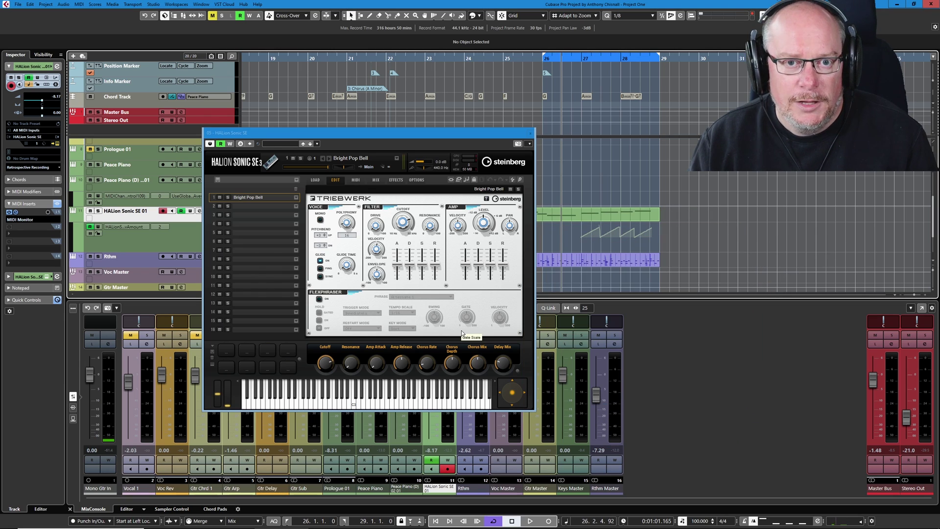